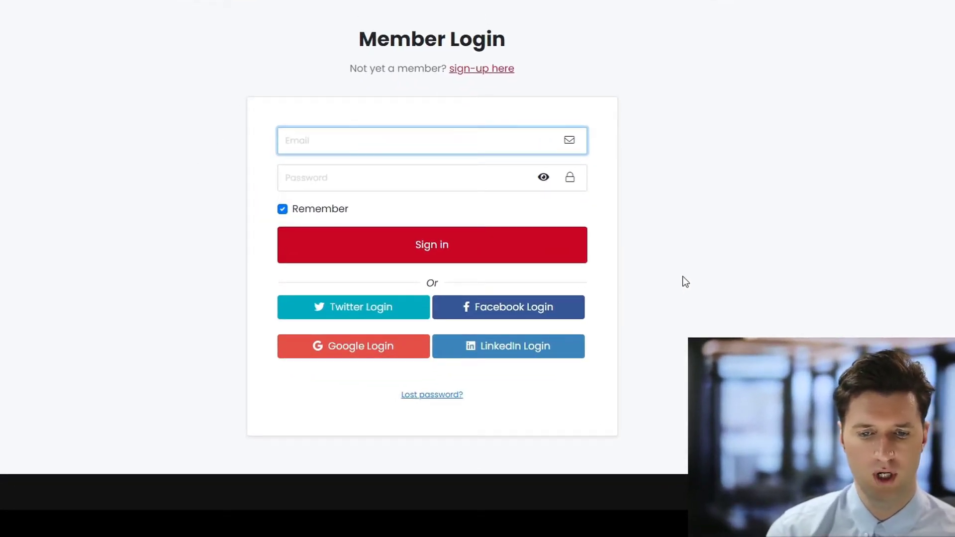
- Open the PremiumPress User Settings page and go to the Enable Social Login section
click(682, 276)
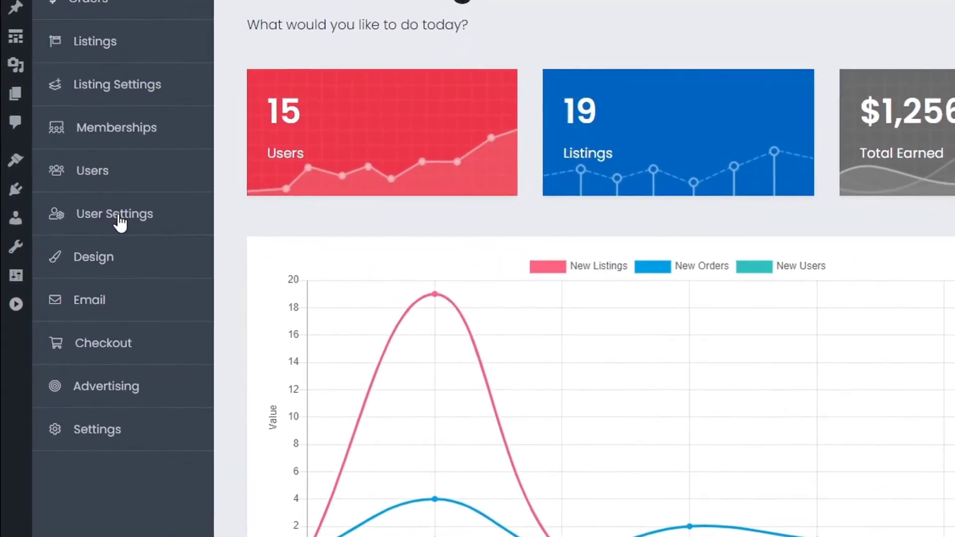
click(67, 236)
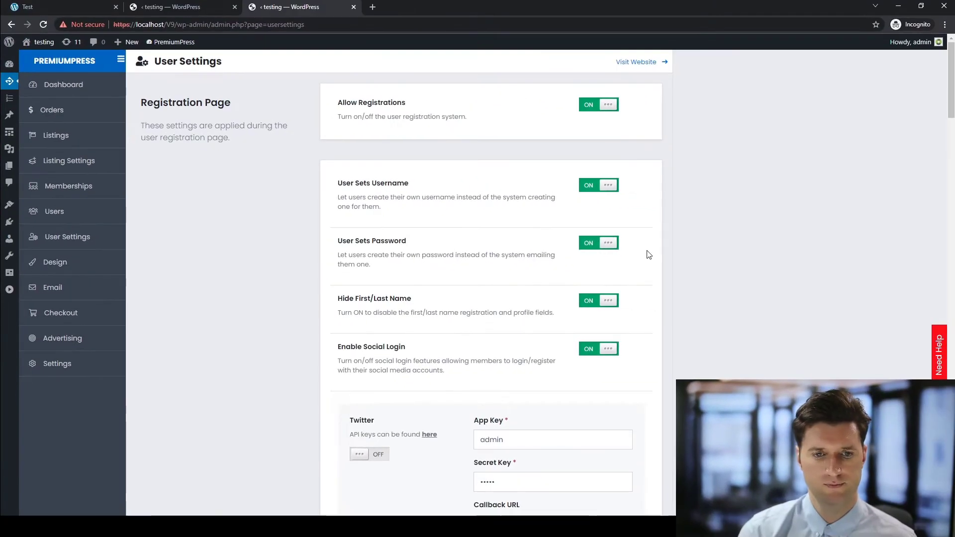
scroll(715, 258, down, 3)
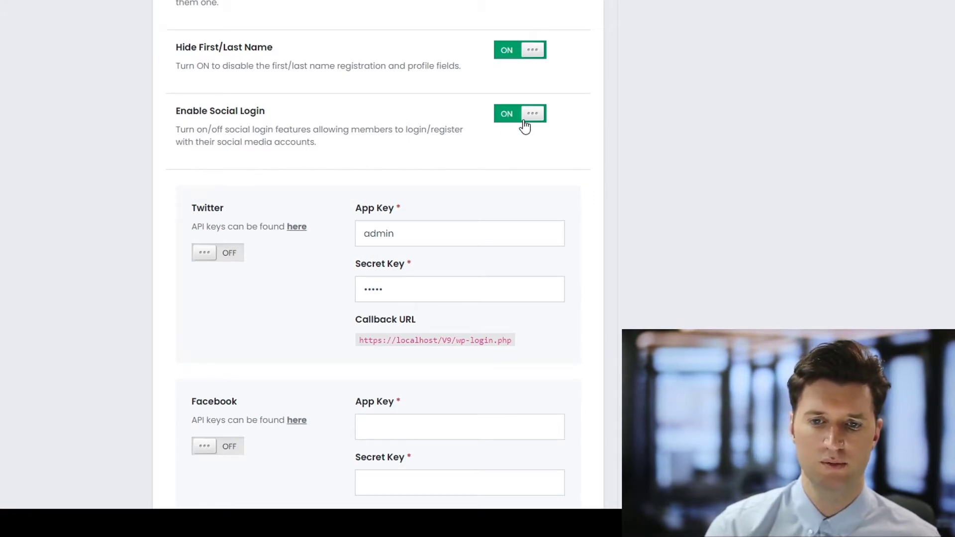
- Examine the social login options and key fields for Twitter, Facebook, Google and LinkedIn
scroll(361, 128, down, 2)
scroll(328, 201, up, 2)
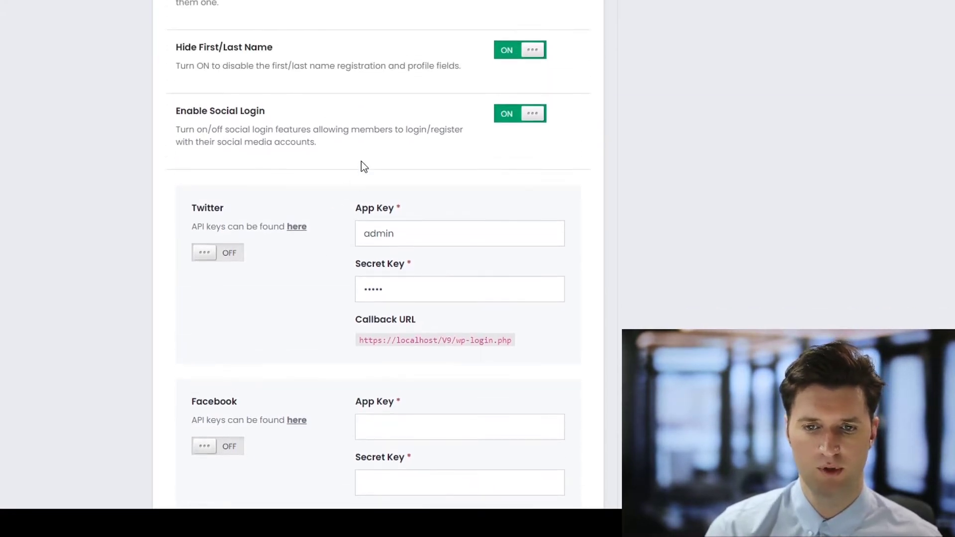
scroll(361, 161, down, 1)
scroll(328, 161, down, 1)
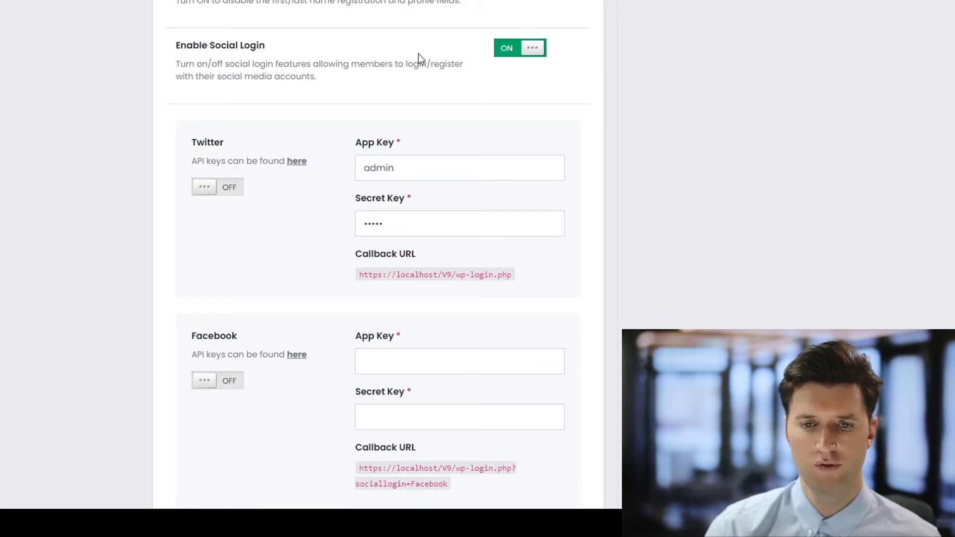
scroll(318, 120, down, 8)
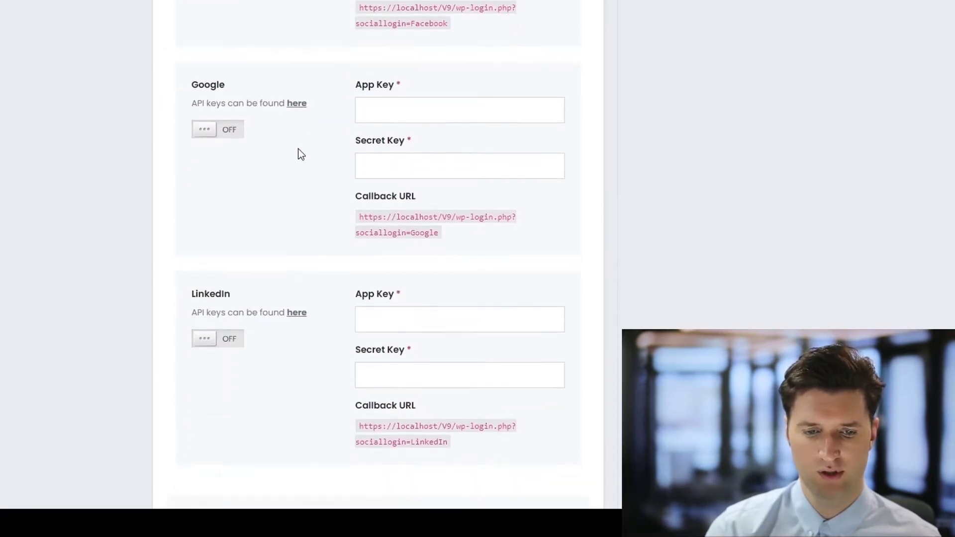
scroll(274, 233, up, 6)
scroll(258, 164, down, 3)
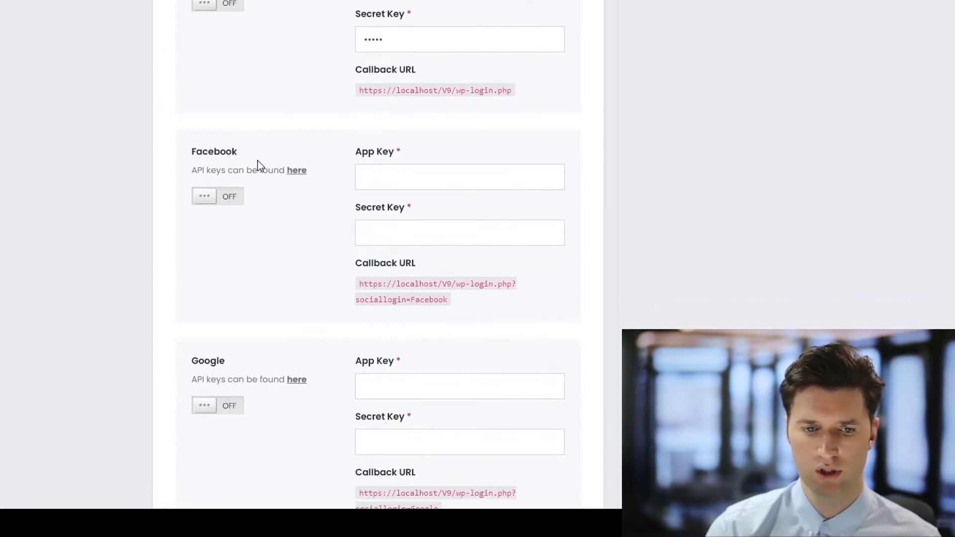
scroll(249, 159, down, 5)
scroll(247, 273, up, 2)
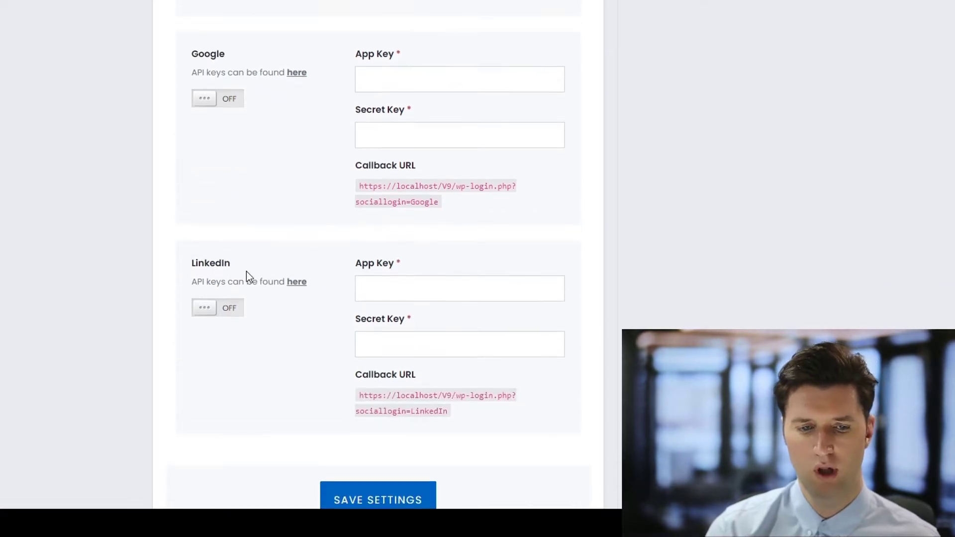
scroll(252, 284, up, 4)
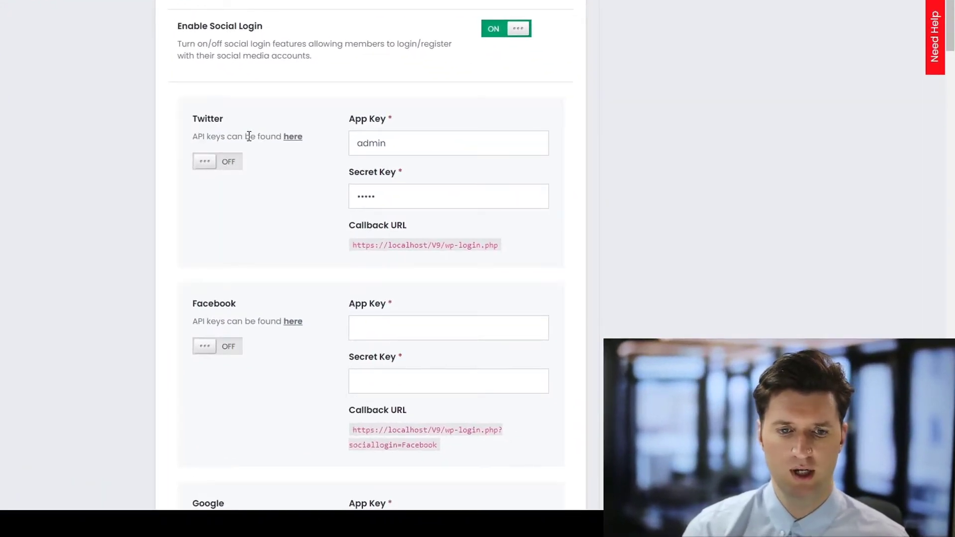
- Open the Twitter developer portal through the API keys link in the Twitter social login settings
click(293, 143)
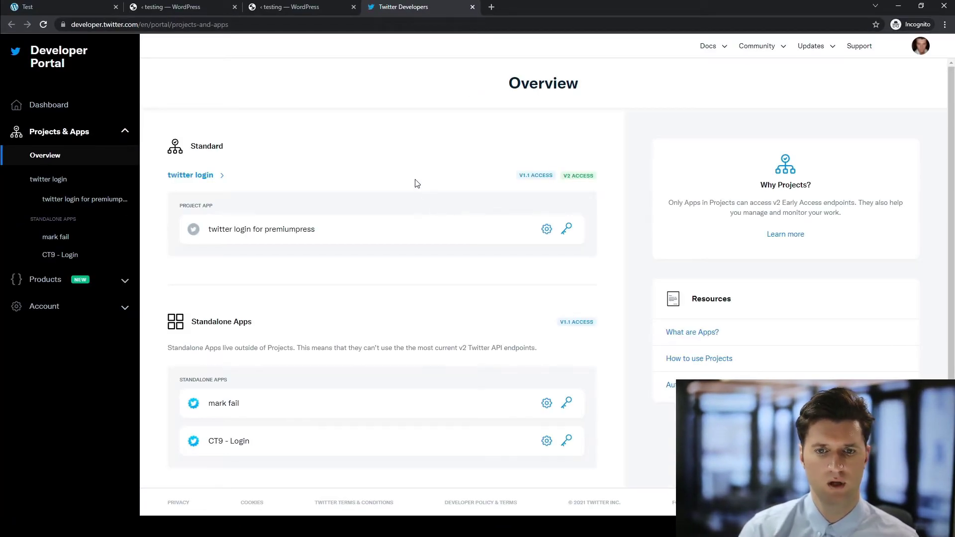
click(701, 460)
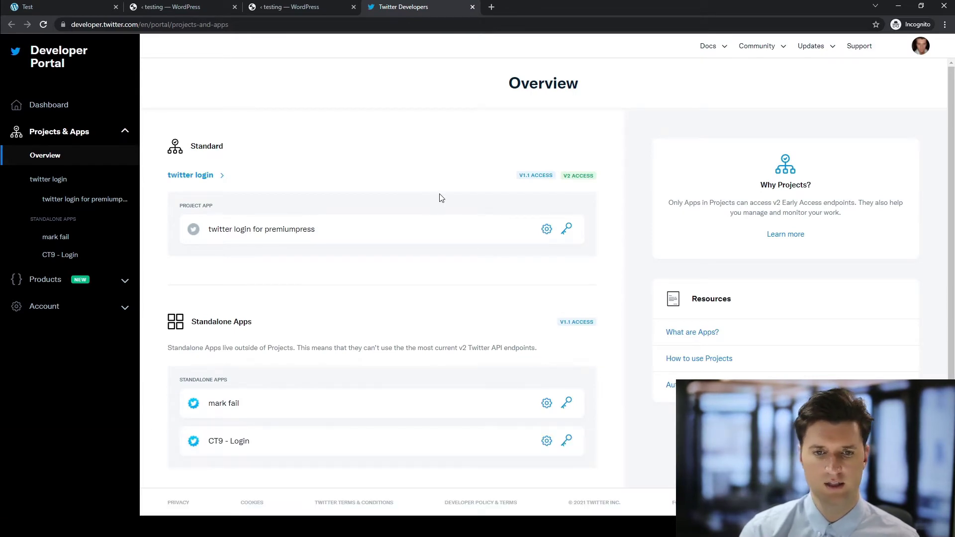
scroll(381, 216, down, 2)
scroll(376, 221, up, 2)
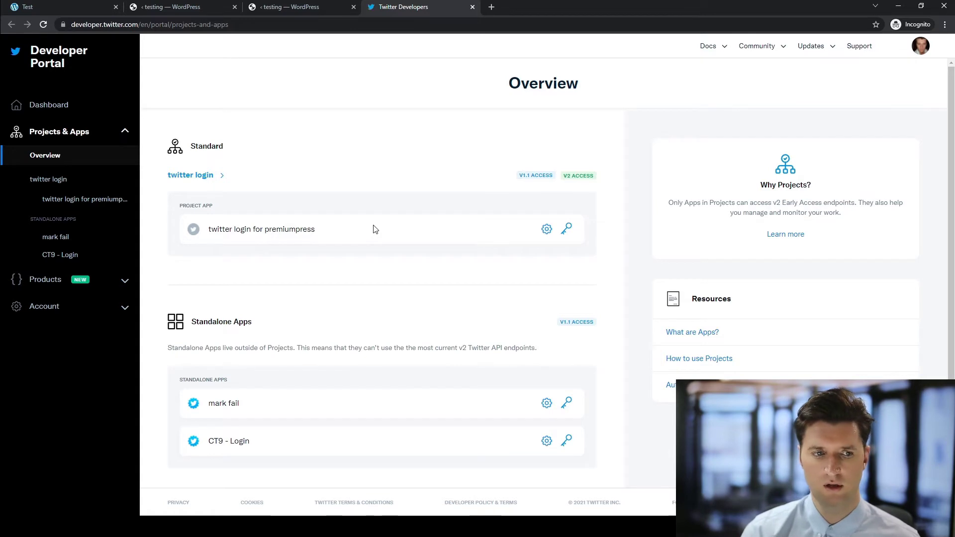
- Look over the developer portal's dashboard and the Projects & Apps overview, including the standalone apps
click(51, 106)
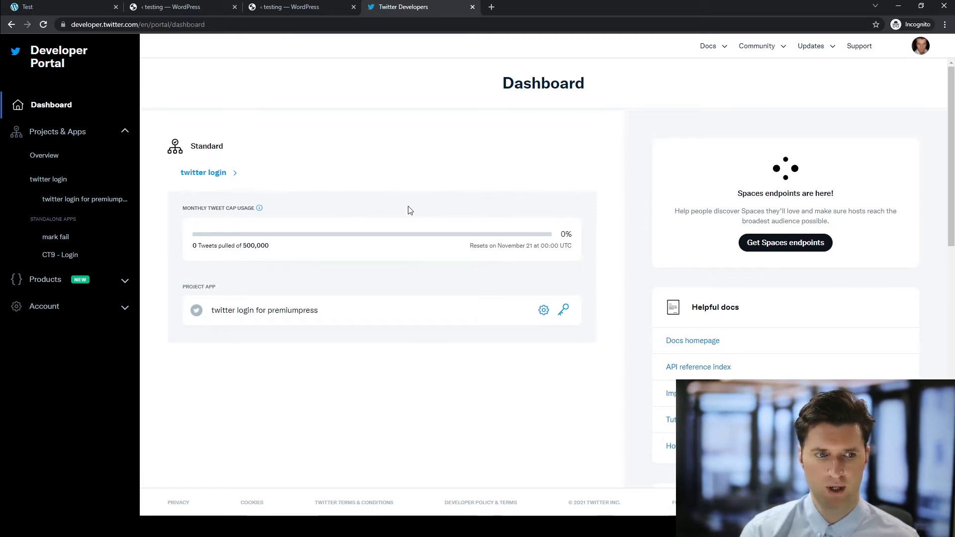
click(52, 138)
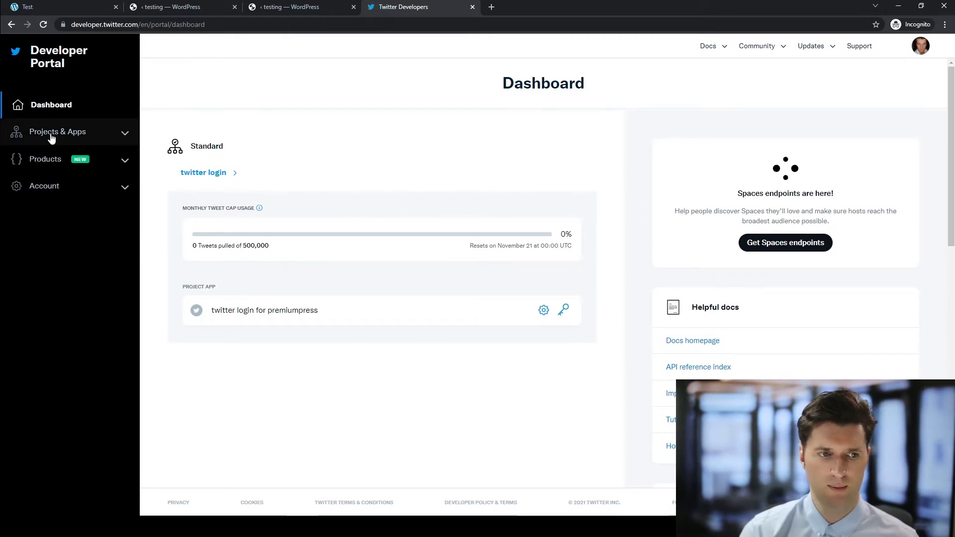
click(51, 138)
click(50, 155)
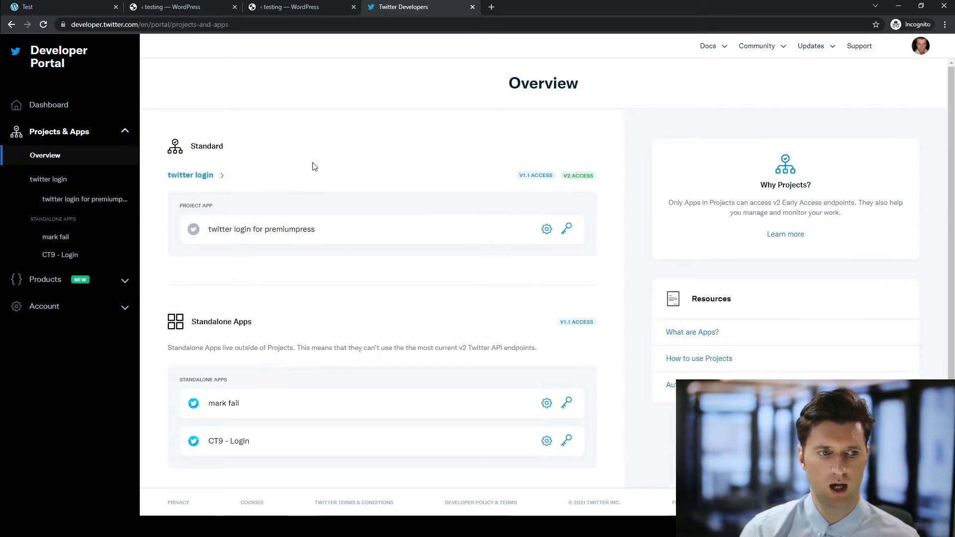
scroll(353, 234, down, 2)
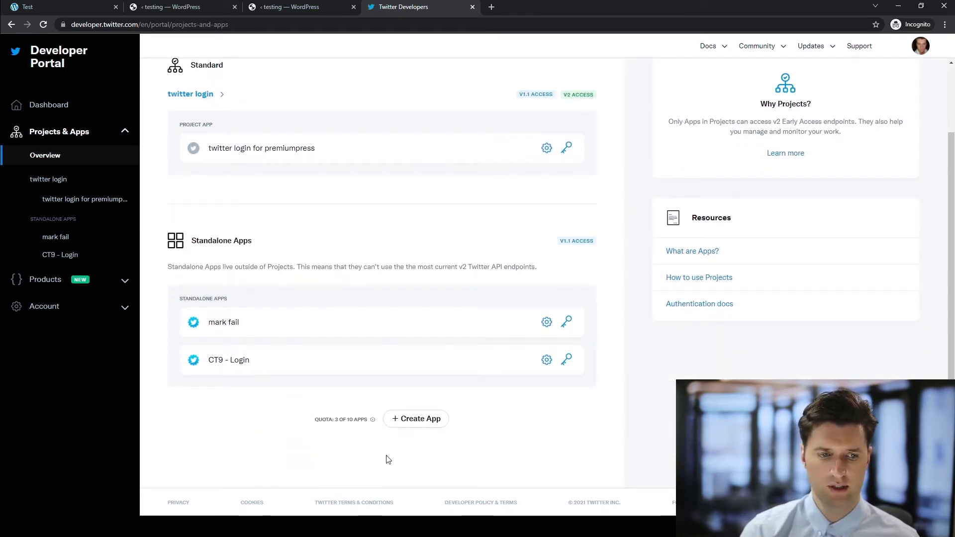
scroll(398, 388, up, 2)
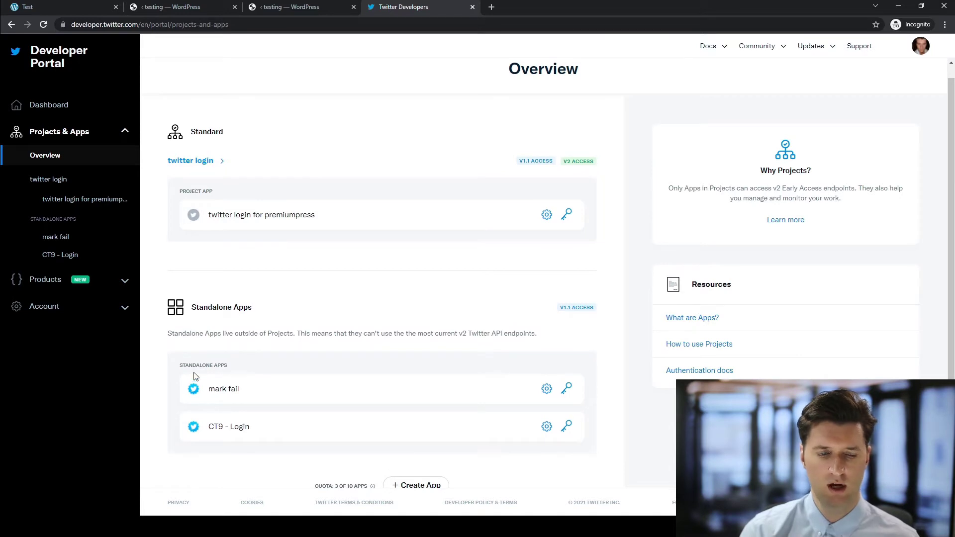
scroll(239, 298, down, 2)
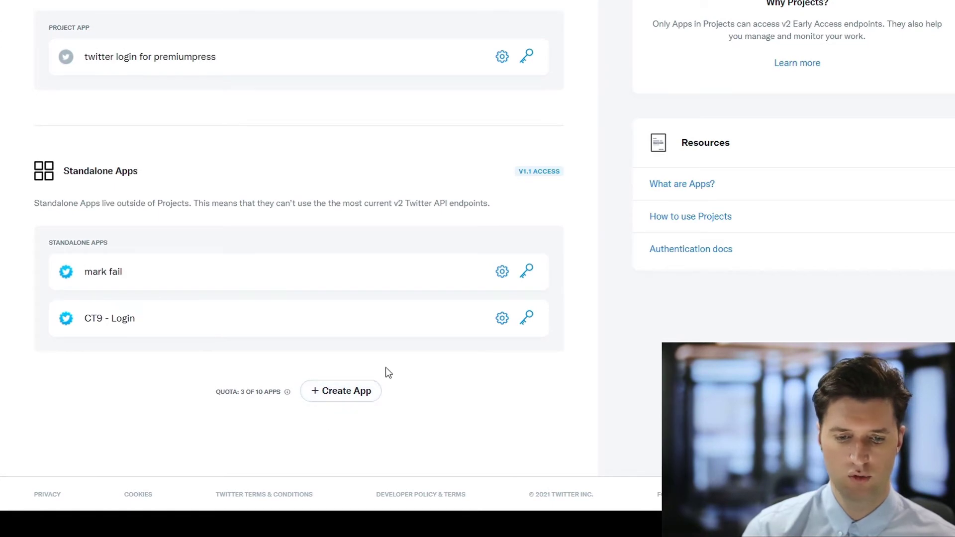
- Create a standalone app named "twitter login for premiumpress1" and bring up its generated API keys
click(348, 393)
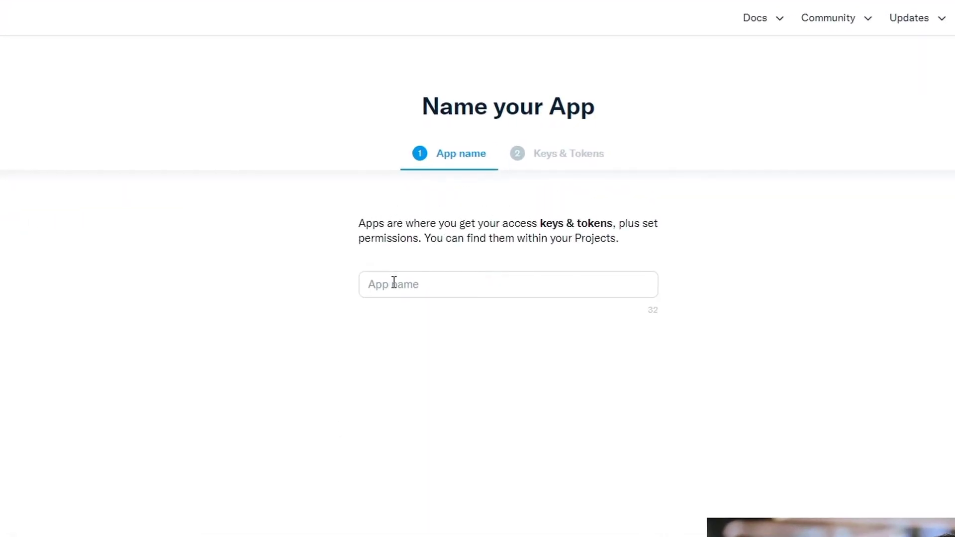
click(411, 268)
text(twitter login for premiumpress)
click(431, 338)
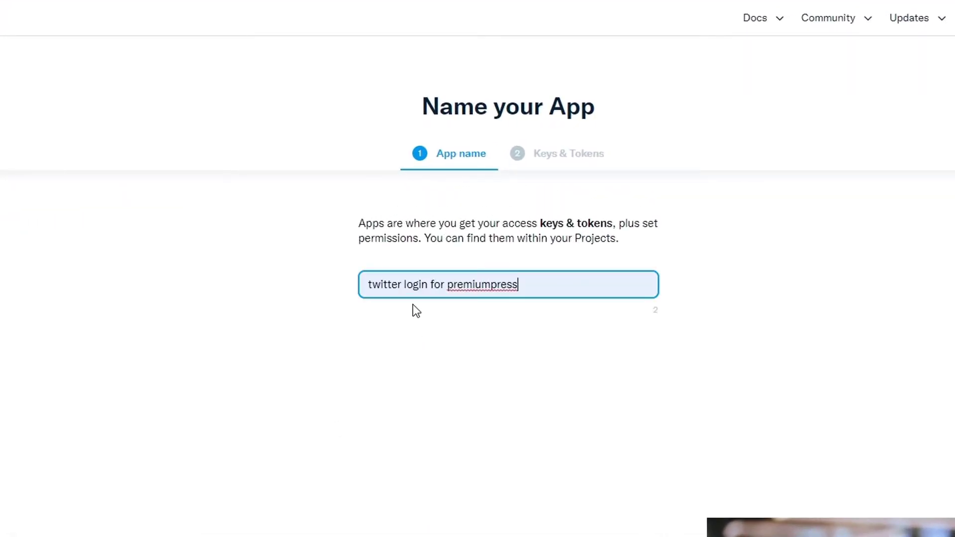
text(123)
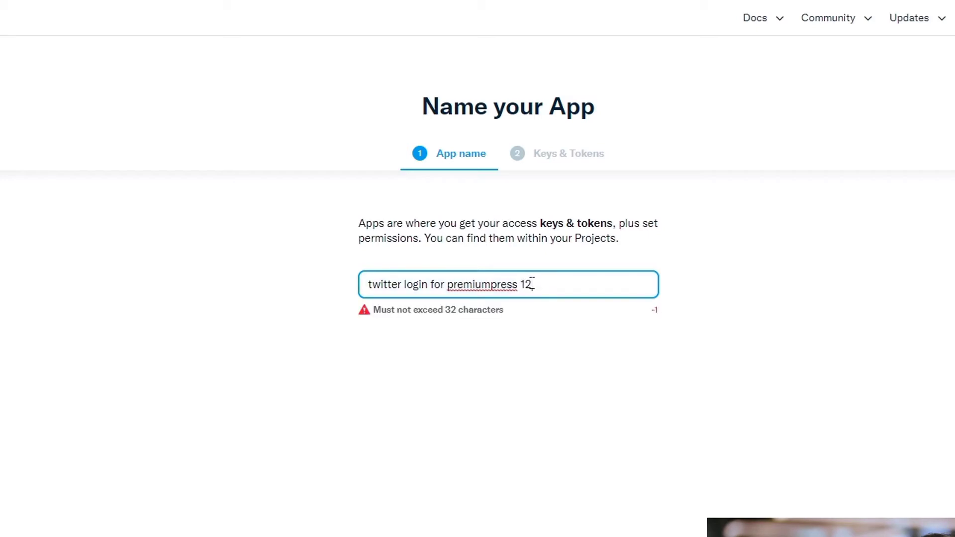
drag(528, 284, 549, 284)
key(BackSpace)
key(BackSpace)
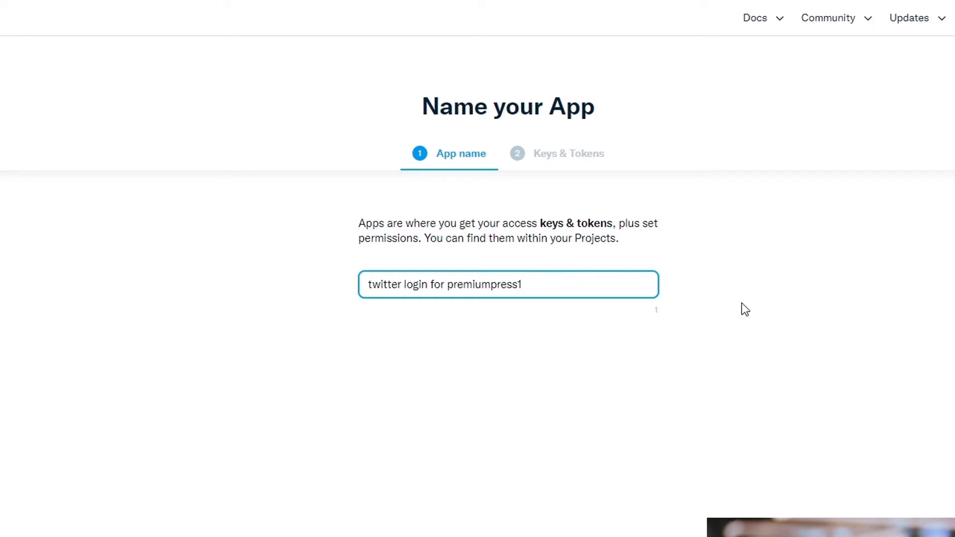
click(603, 405)
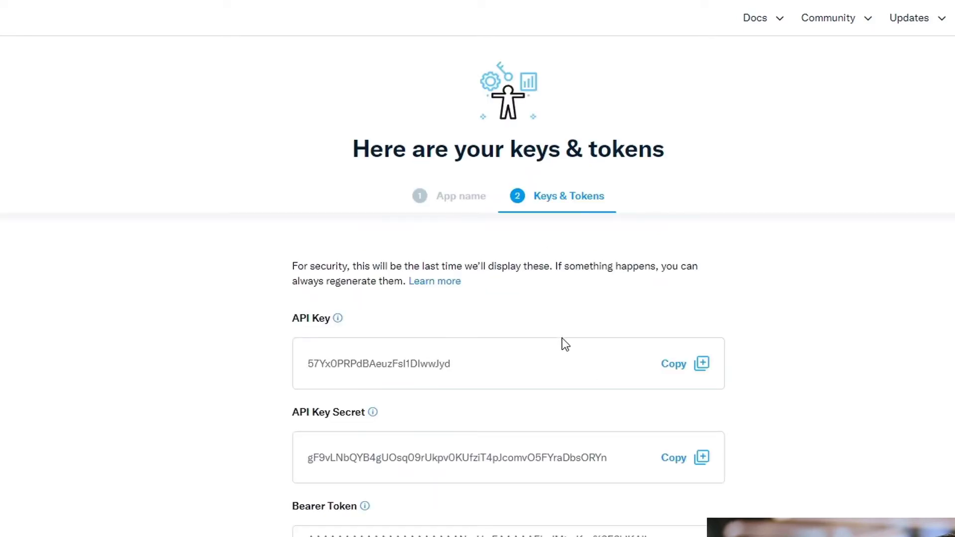
scroll(531, 319, down, 2)
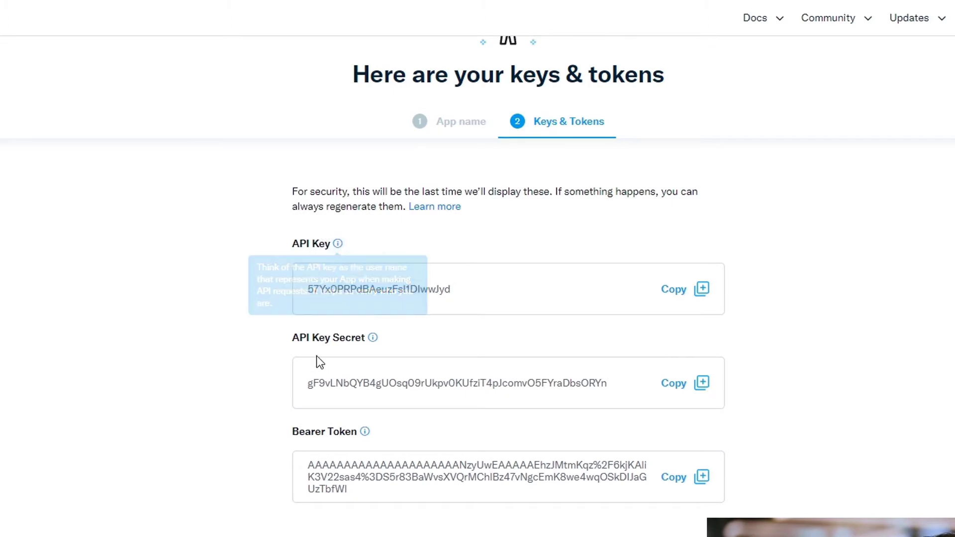
mouse_move(373, 346)
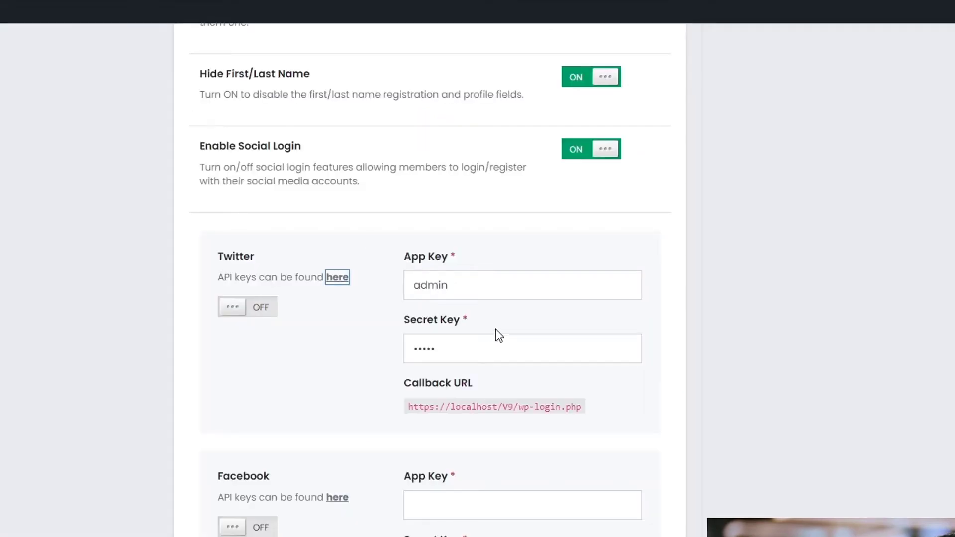
- Switch to the WordPress User Settings page and clear the existing Twitter App Key and Secret Key
double_click(428, 284)
key(BackSpace)
drag(438, 348, 420, 340)
key(BackSpace)
key(BackSpace)
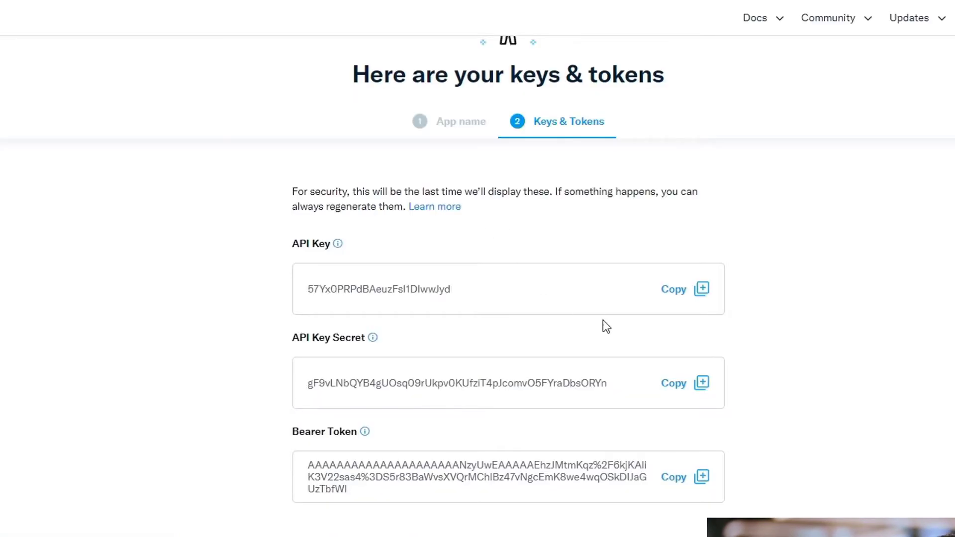
- Copy the new Twitter app's API key and API key secret into the Twitter App Key and Secret Key fields
click(677, 290)
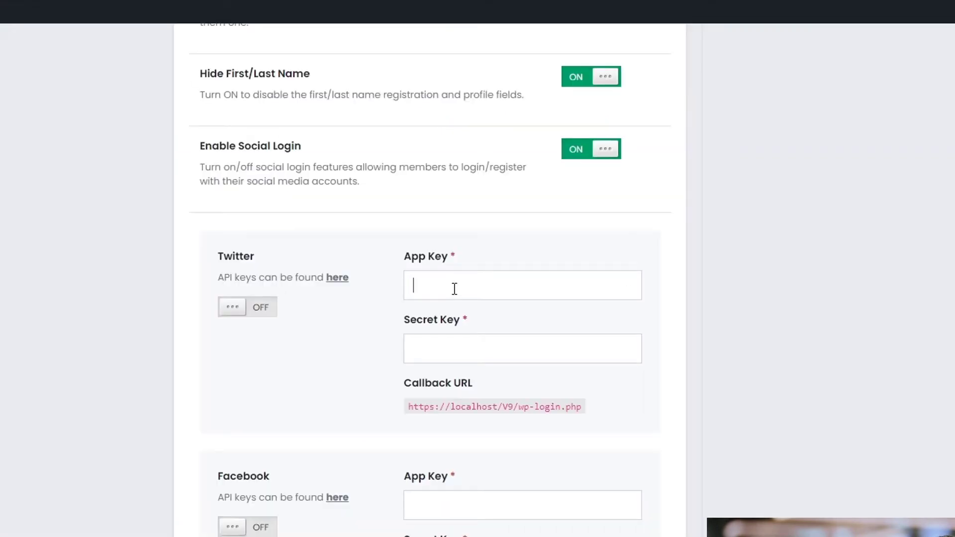
key(ctrl+v)
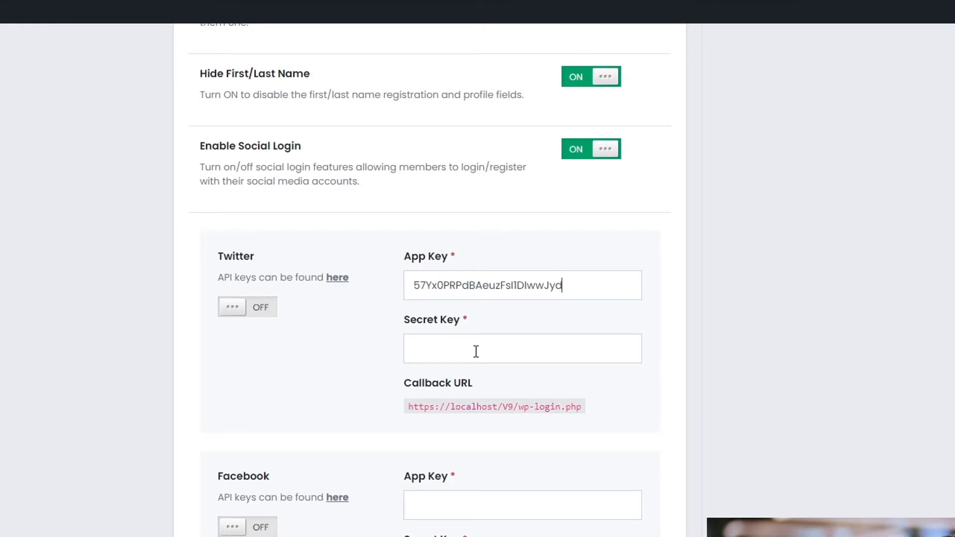
click(476, 351)
key(ctrl+v)
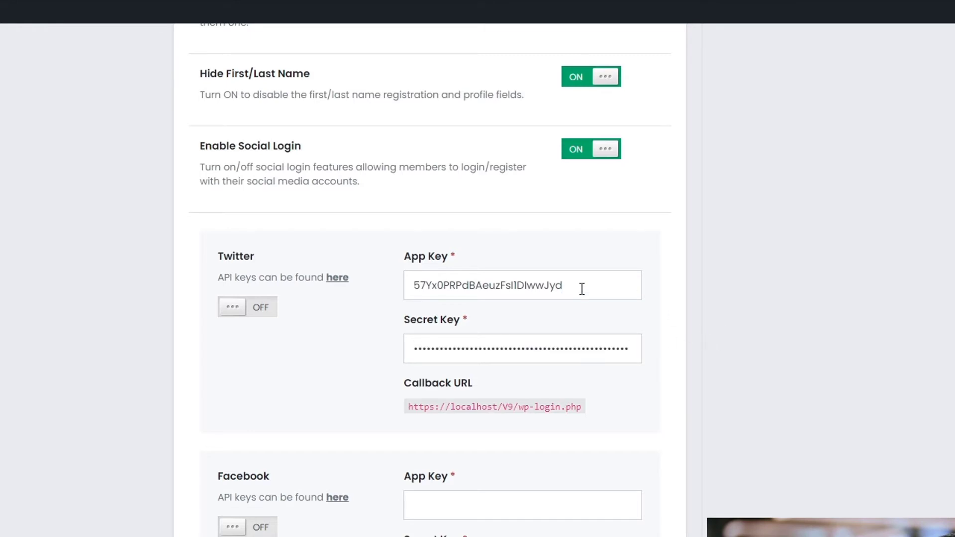
- Turn on Twitter login and save the user settings
click(262, 312)
scroll(377, 407, down, 1)
scroll(378, 410, down, 13)
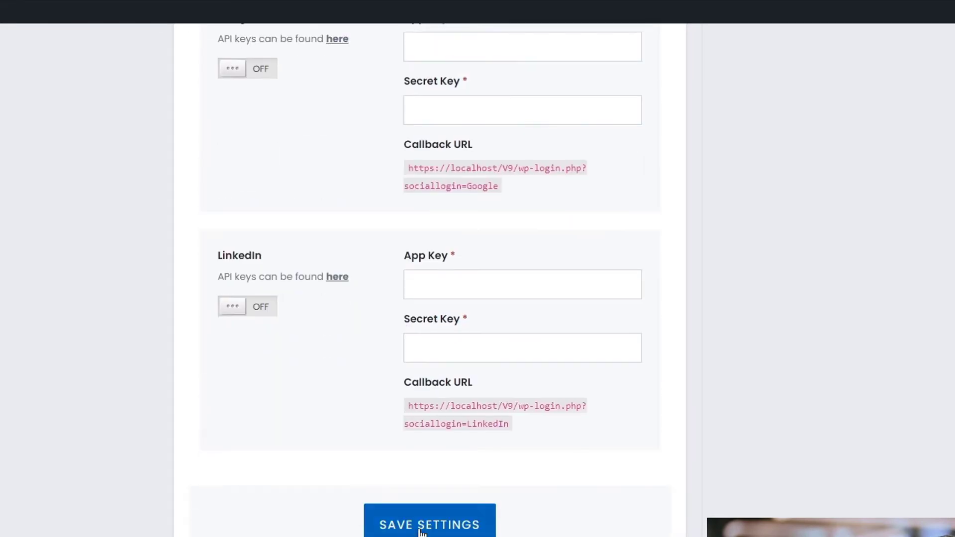
click(443, 526)
scroll(619, 425, down, 4)
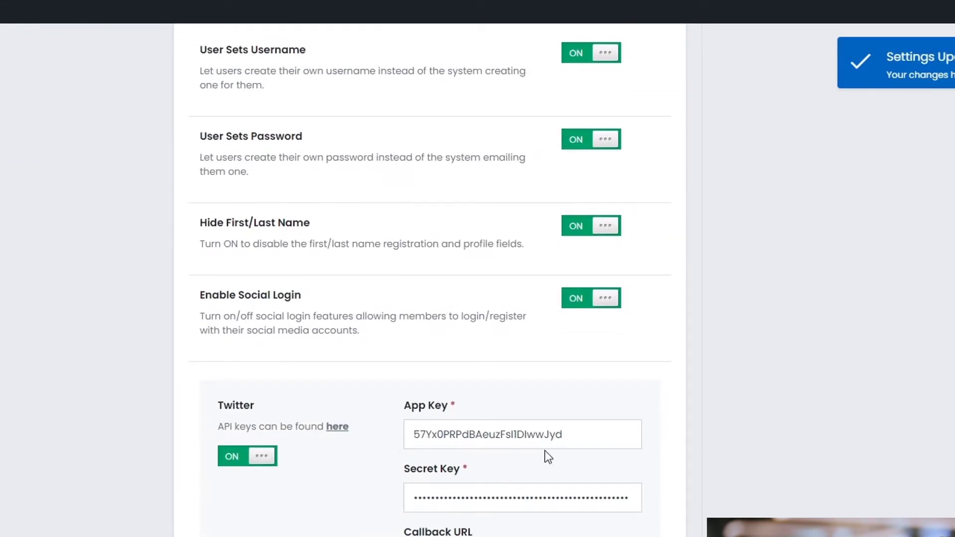
scroll(552, 452, down, 1)
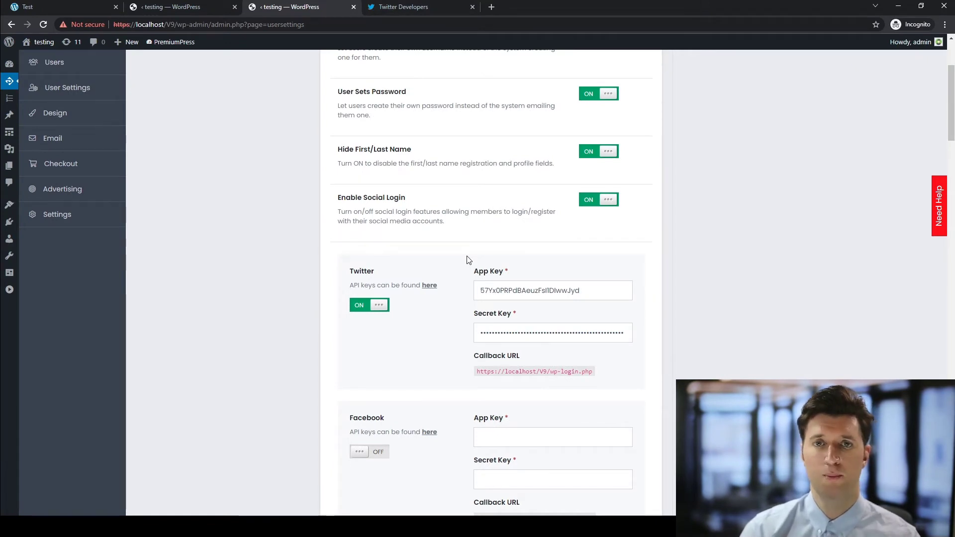
- Switch to the Twitter developer portal and open the new app's settings at its Authentication settings section
click(396, 11)
scroll(371, 235, down, 1)
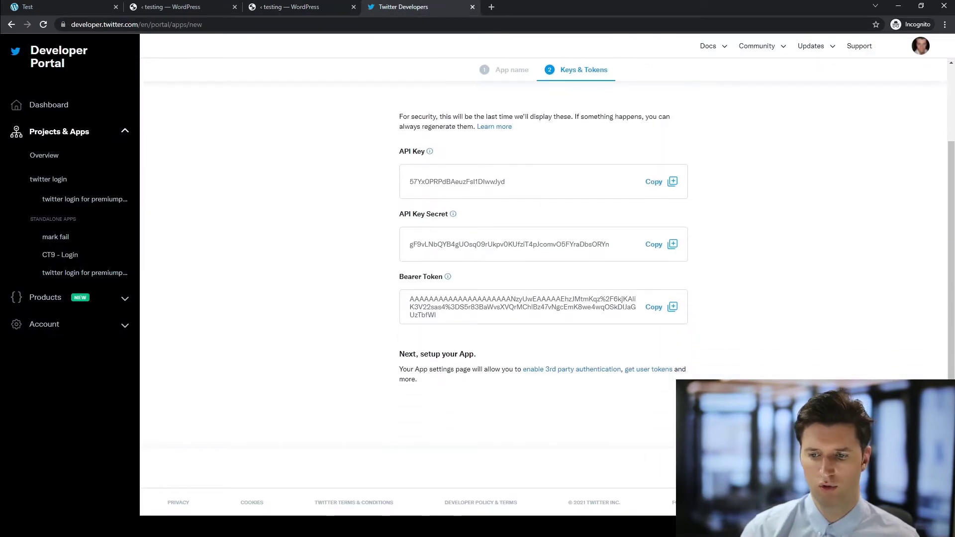
click(895, 467)
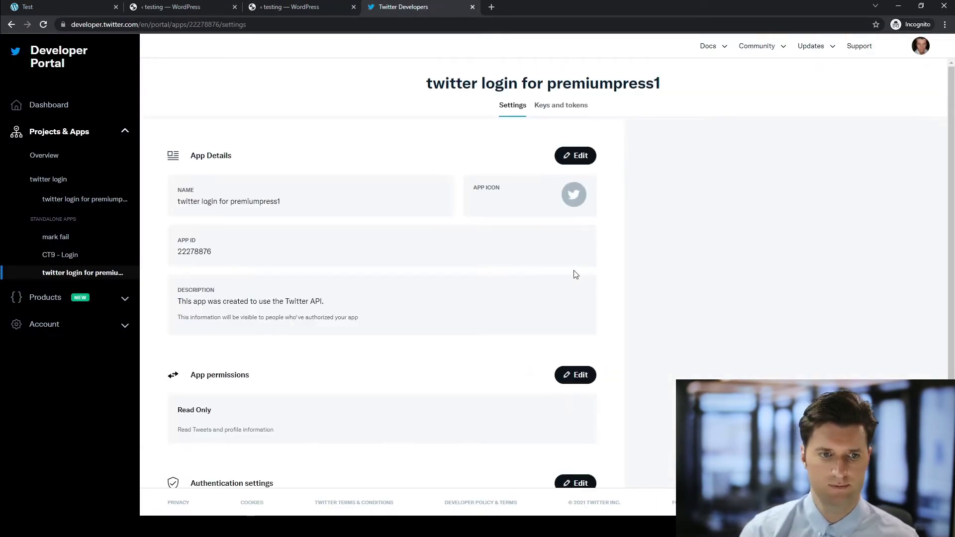
scroll(297, 309, down, 3)
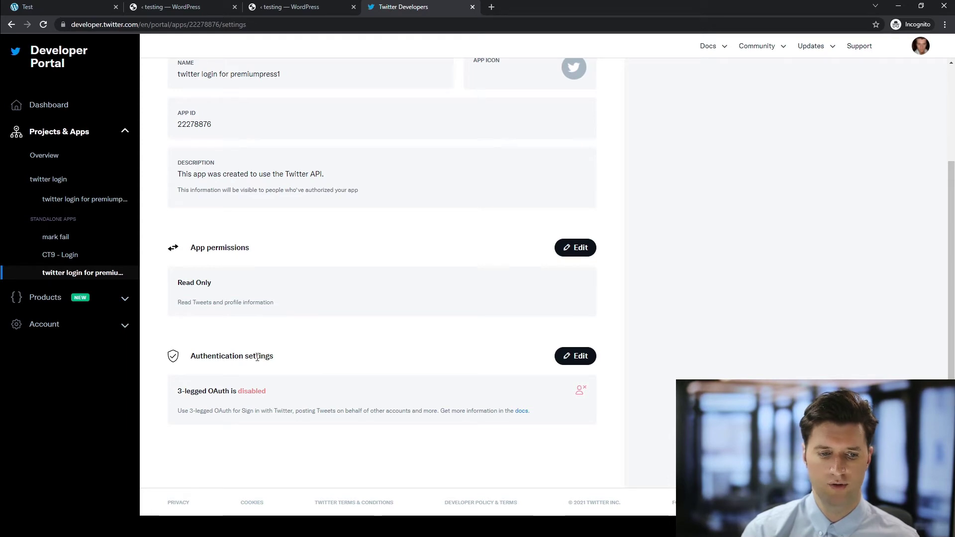
- Edit the app's authentication settings, enabling 3-legged OAuth and the request for users' email addresses
double_click(266, 391)
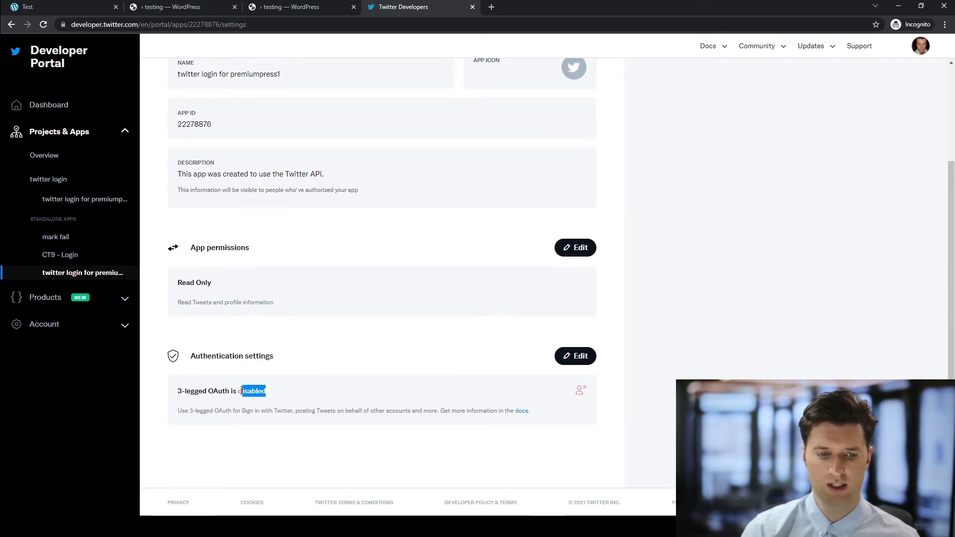
click(256, 378)
click(576, 357)
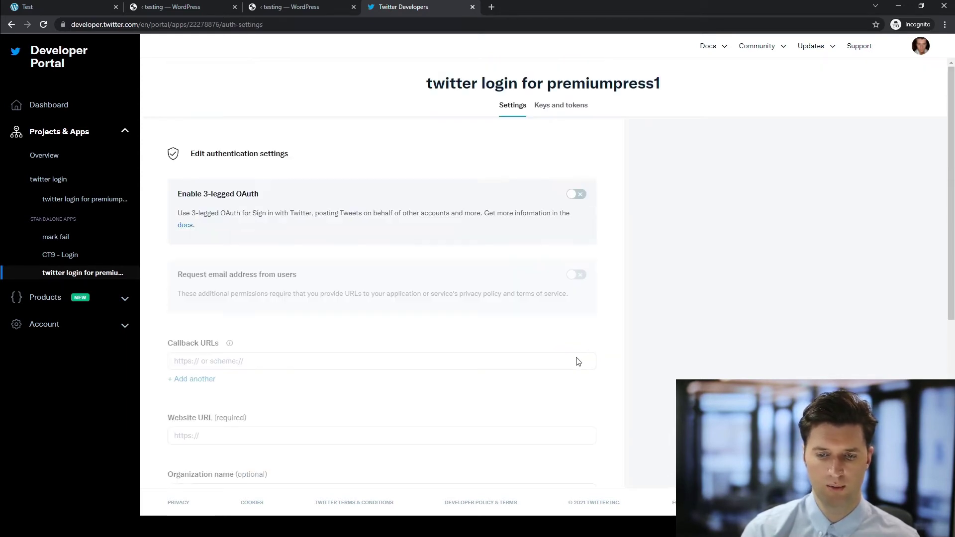
click(576, 194)
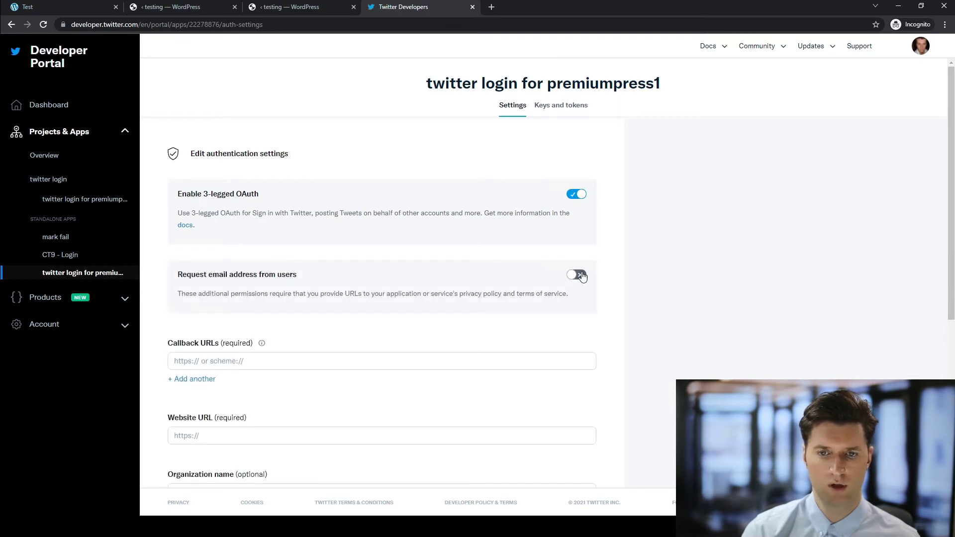
click(576, 274)
scroll(298, 345, down, 4)
scroll(223, 343, down, 2)
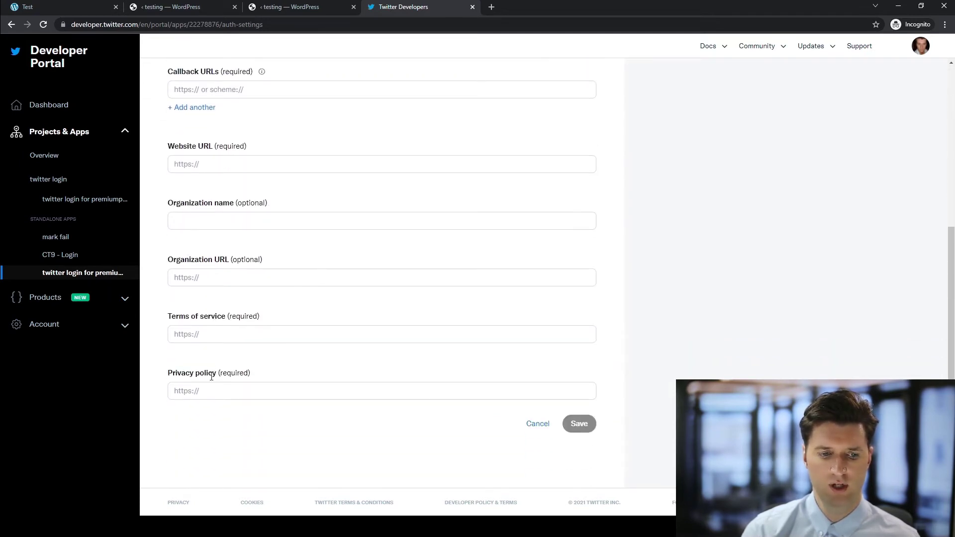
scroll(219, 348, up, 3)
scroll(216, 348, down, 2)
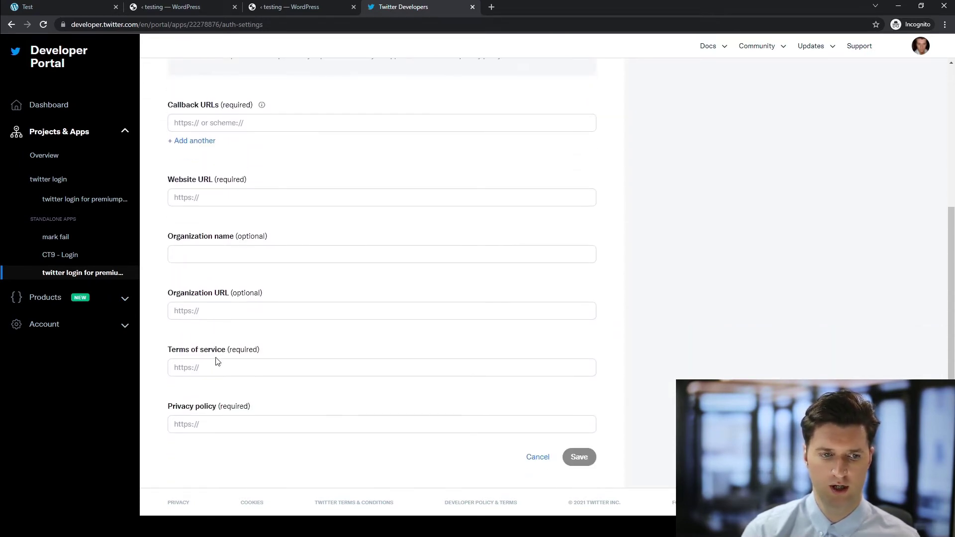
scroll(226, 389, up, 1)
scroll(221, 397, down, 1)
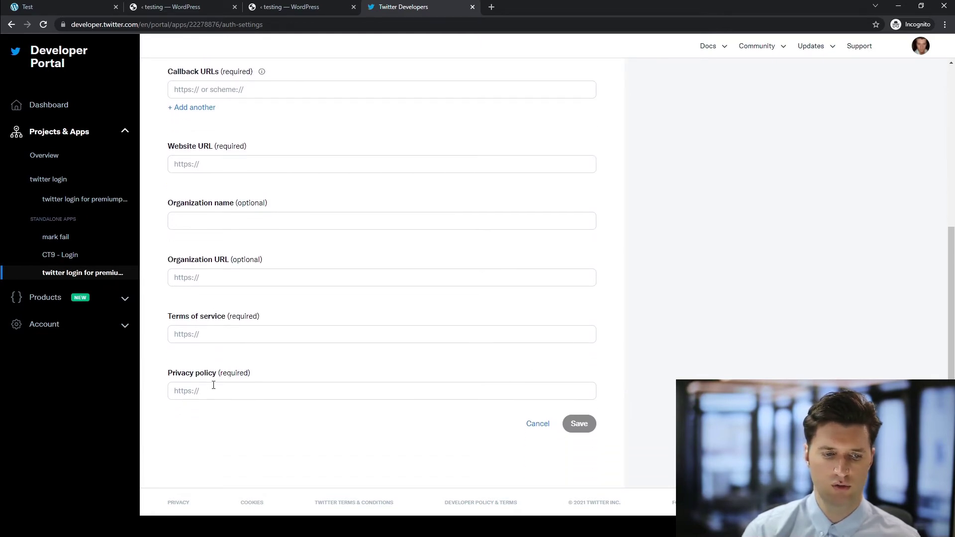
click(226, 334)
key(ctrl+v)
click(236, 393)
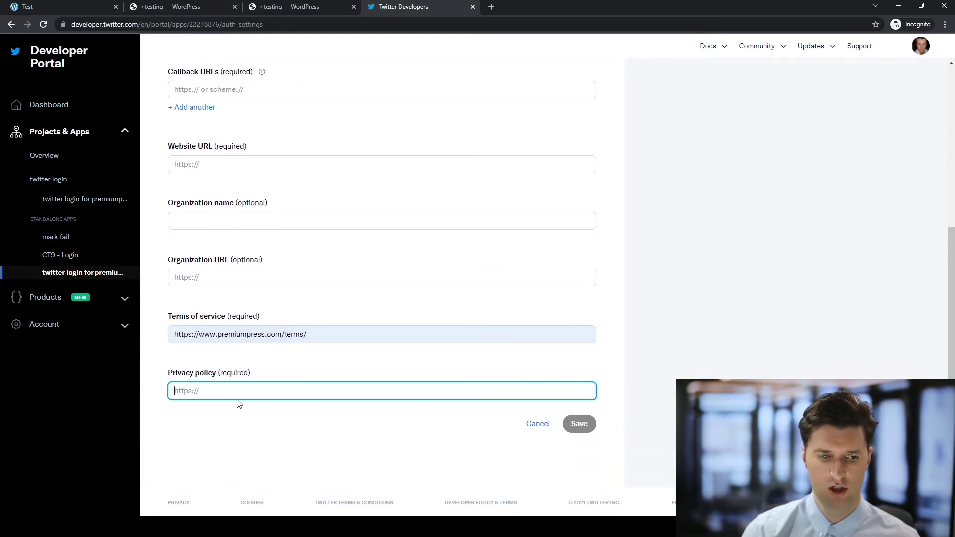
key(ctrl+v)
scroll(224, 315, up, 1)
click(224, 312)
key(ctrl+v)
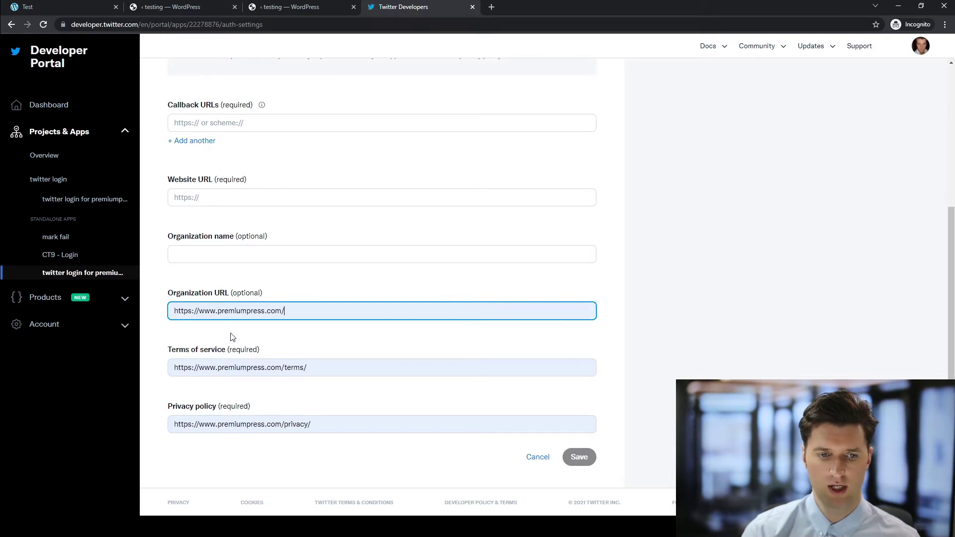
scroll(229, 328, up, 1)
click(234, 303)
text(PremiumPress)
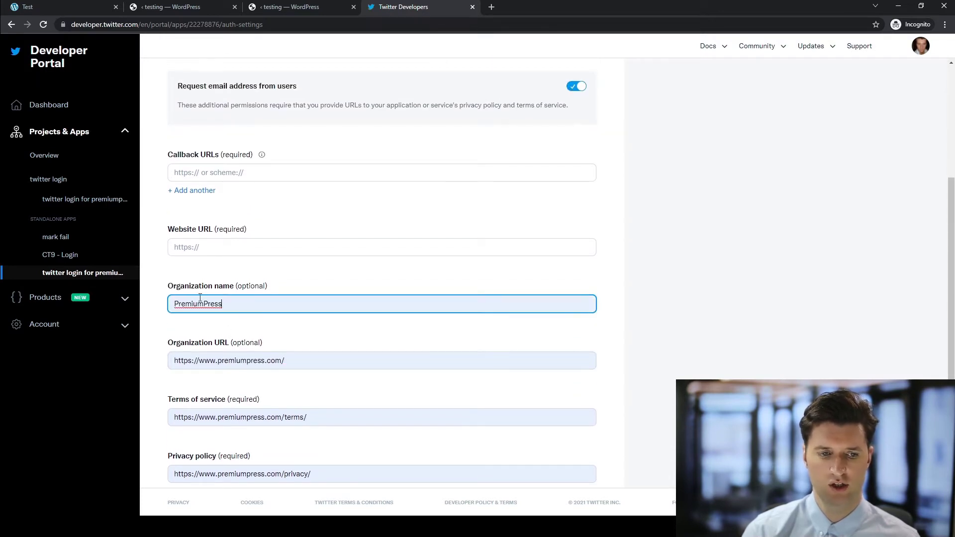
scroll(214, 336, up, 1)
click(232, 298)
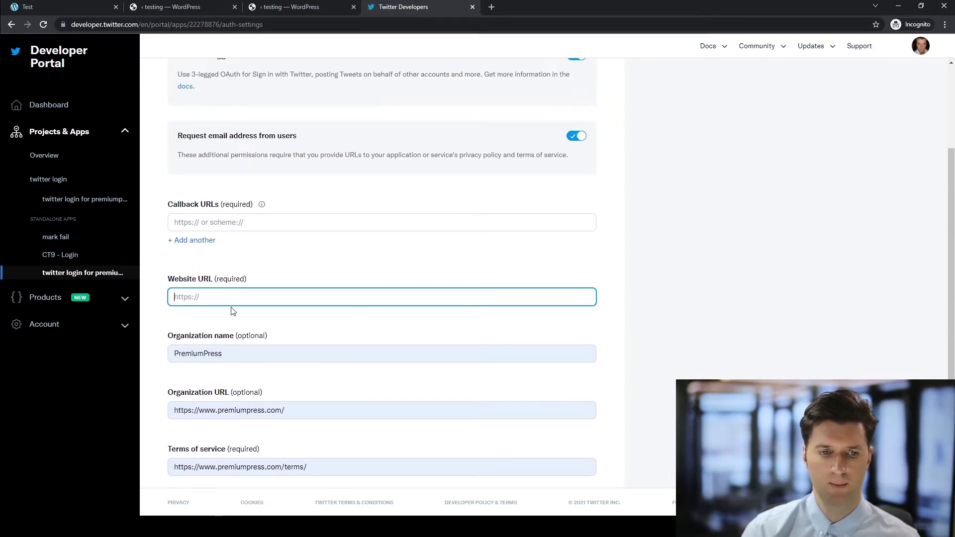
text(https://www.premiumpress.com/)
click(309, 267)
scroll(301, 293, up, 2)
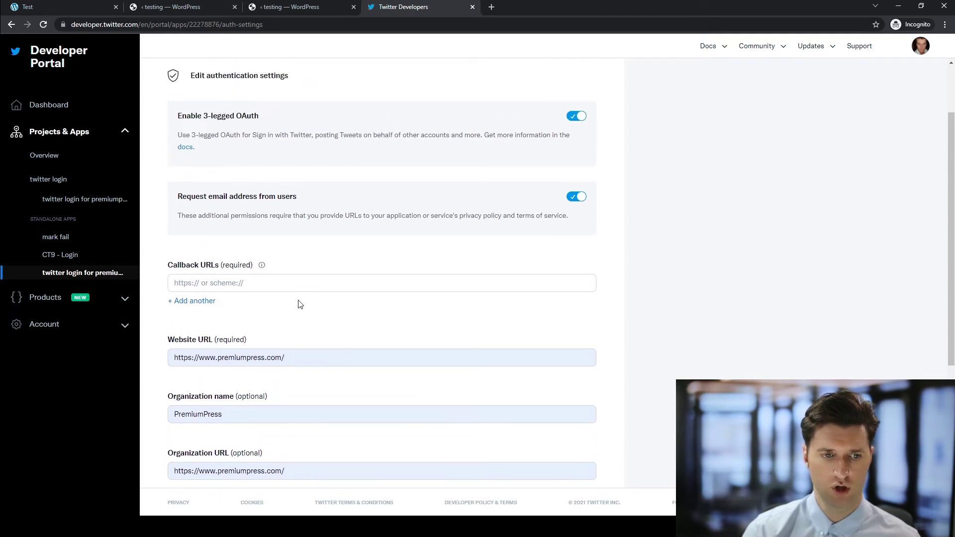
scroll(209, 296, up, 1)
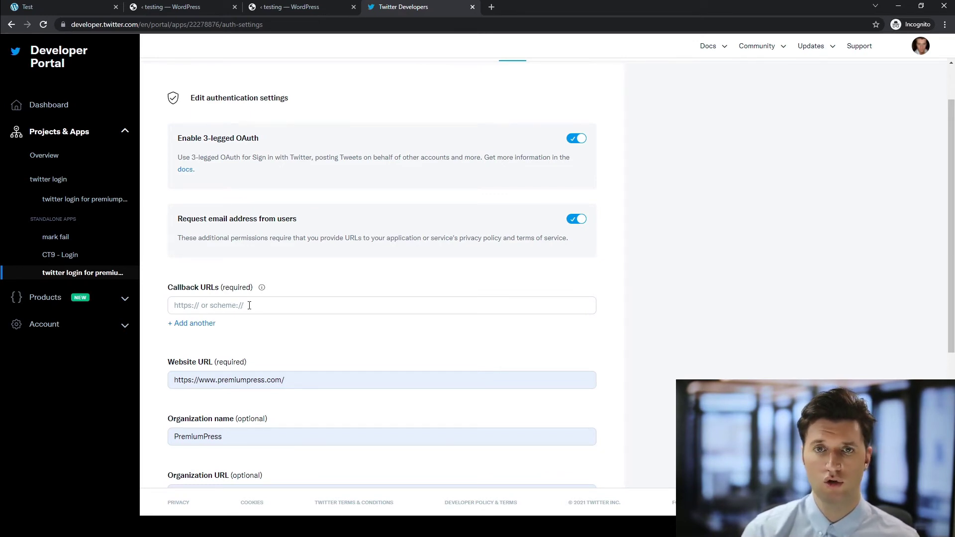
click(279, 9)
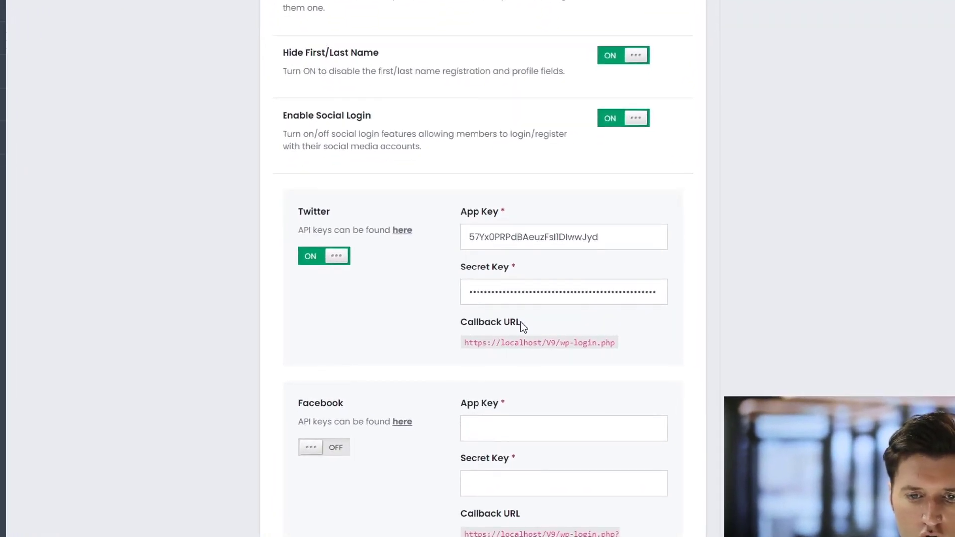
triple_click(613, 342)
key(ctrl+c)
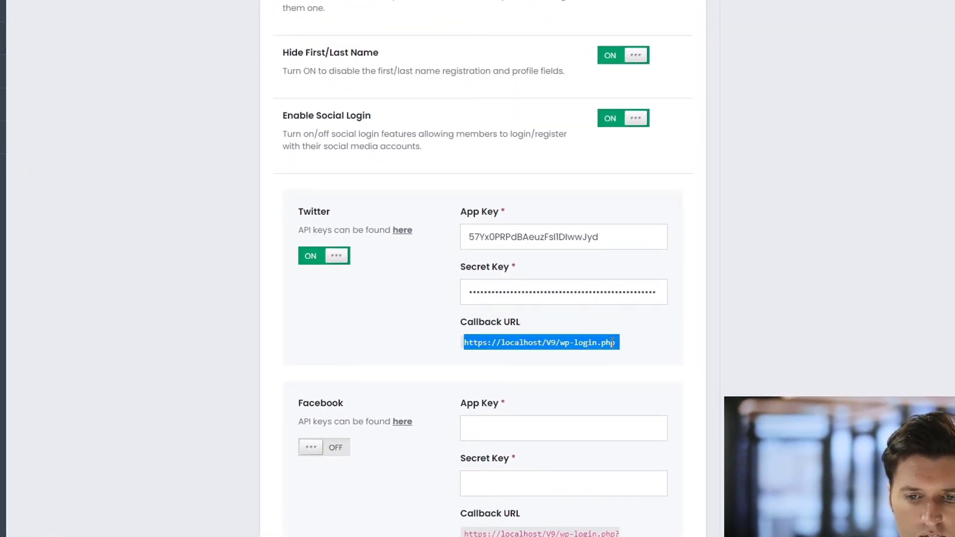
click(224, 1)
click(189, 296)
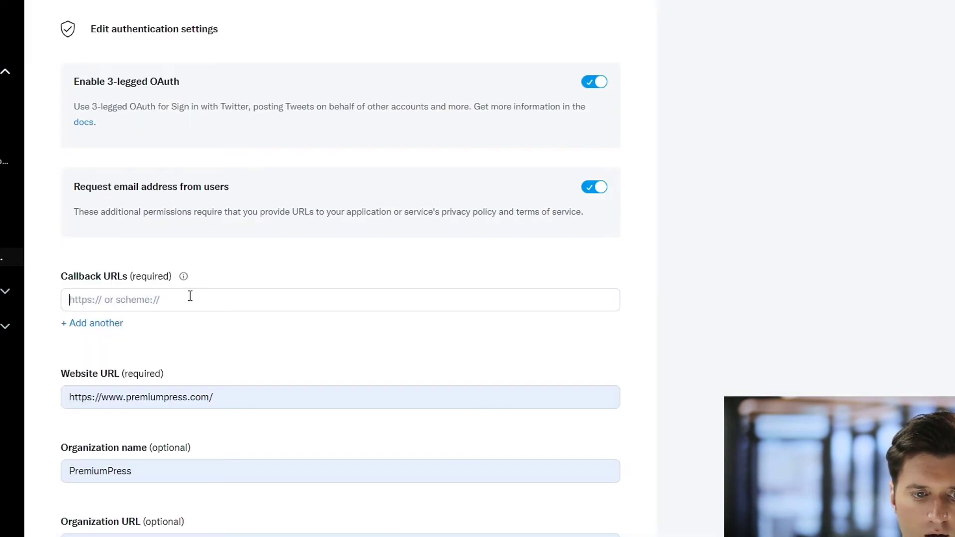
key(ctrl+v)
- Switch to the WordPress User Settings and review the callback URL and keys in the Twitter login section
click(288, 256)
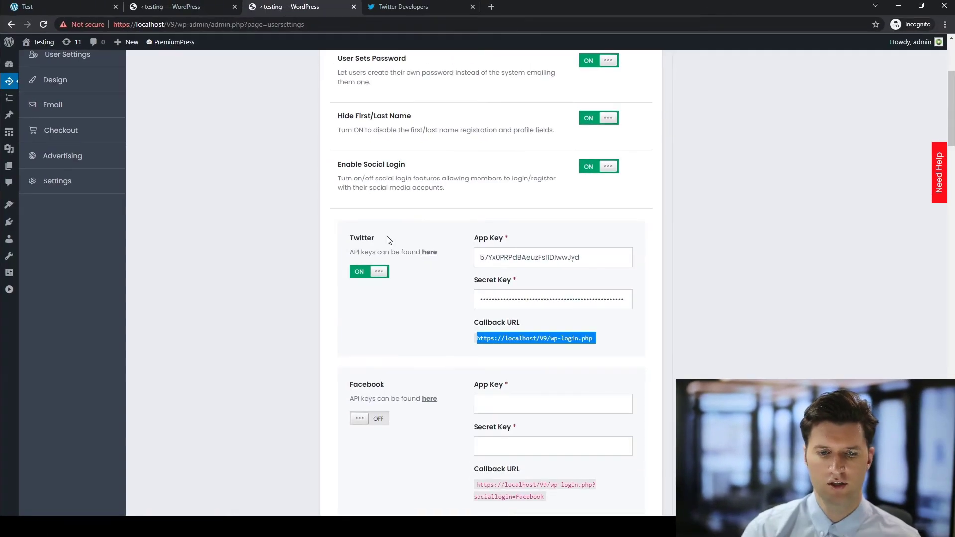
scroll(680, 297, down, 1)
click(612, 313)
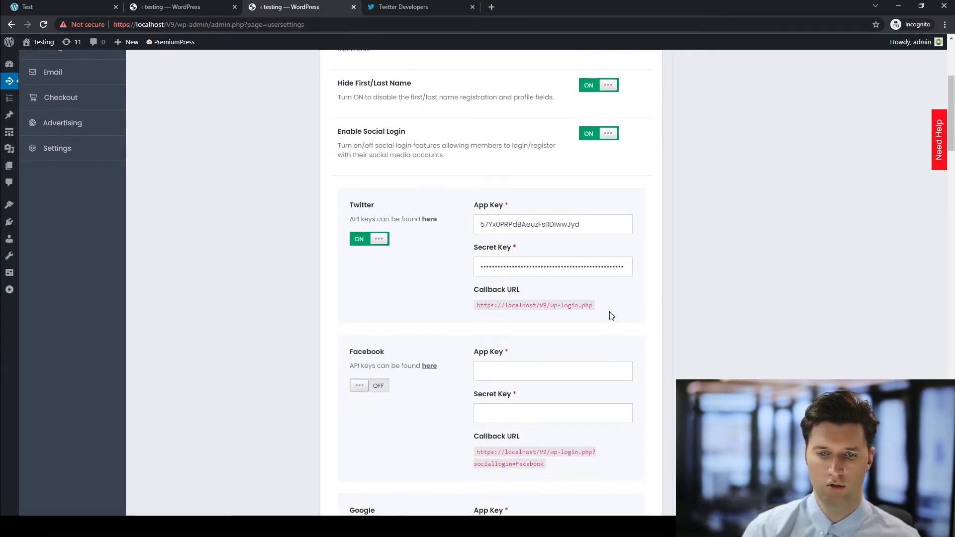
scroll(552, 408, down, 1)
scroll(556, 320, up, 1)
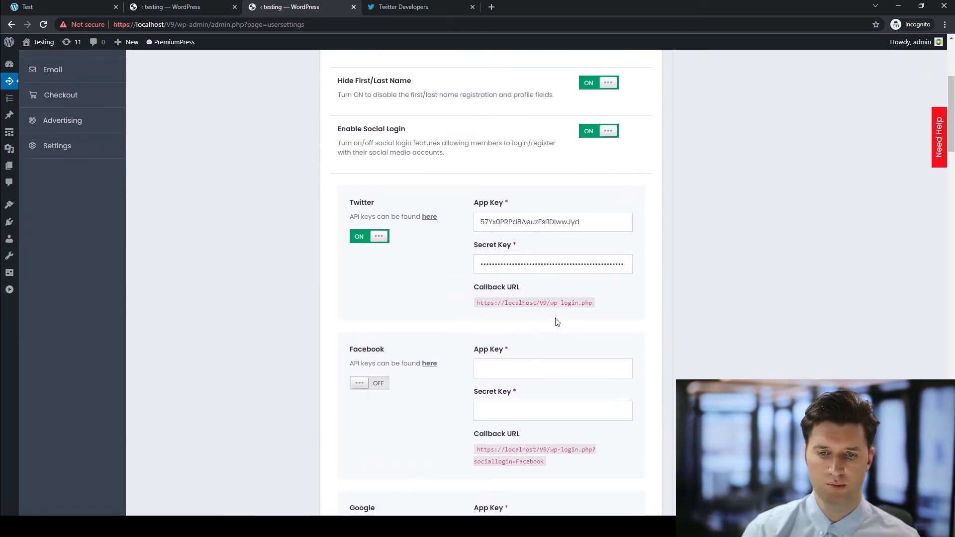
drag(593, 306, 483, 308)
click(498, 235)
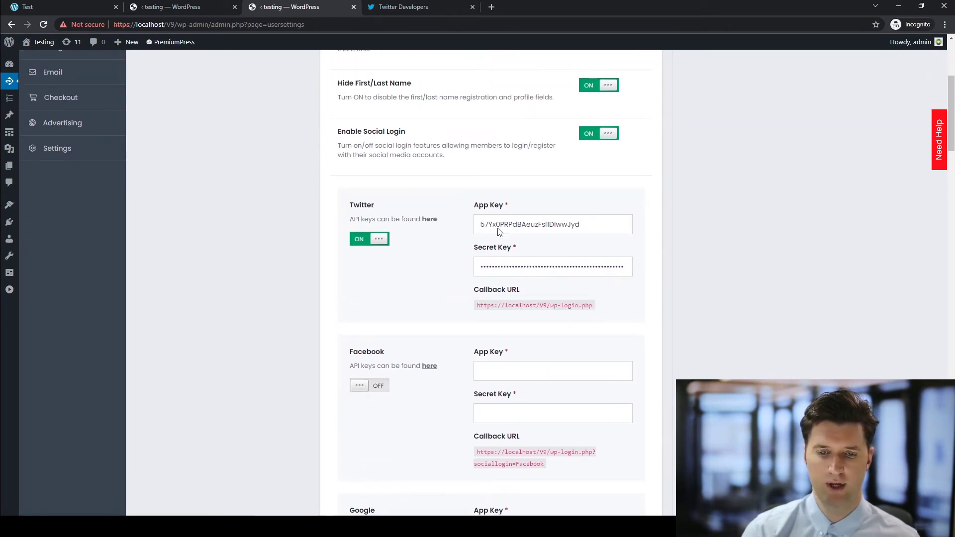
- Switch back to the Twitter developer portal and save the app's authentication settings
click(403, 5)
scroll(302, 313, down, 4)
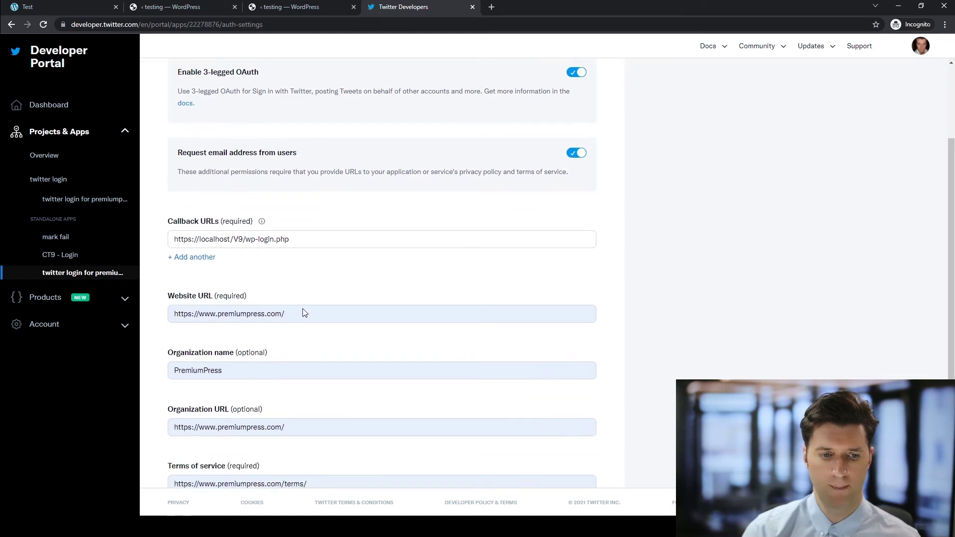
click(580, 428)
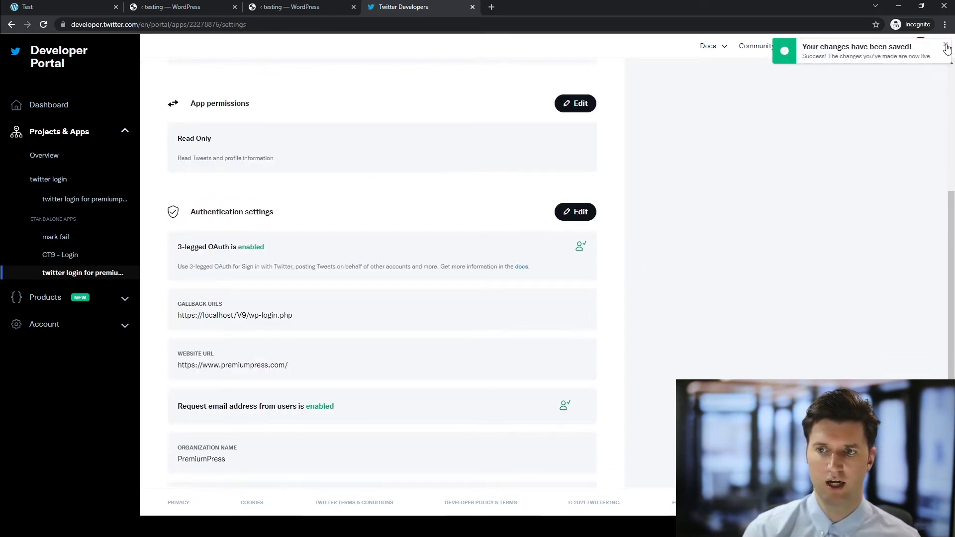
click(945, 46)
- Find the standalone app "twitter login for premiumpress1" in the Projects & Apps overview and open its settings
scroll(149, 159, up, 1)
click(34, 106)
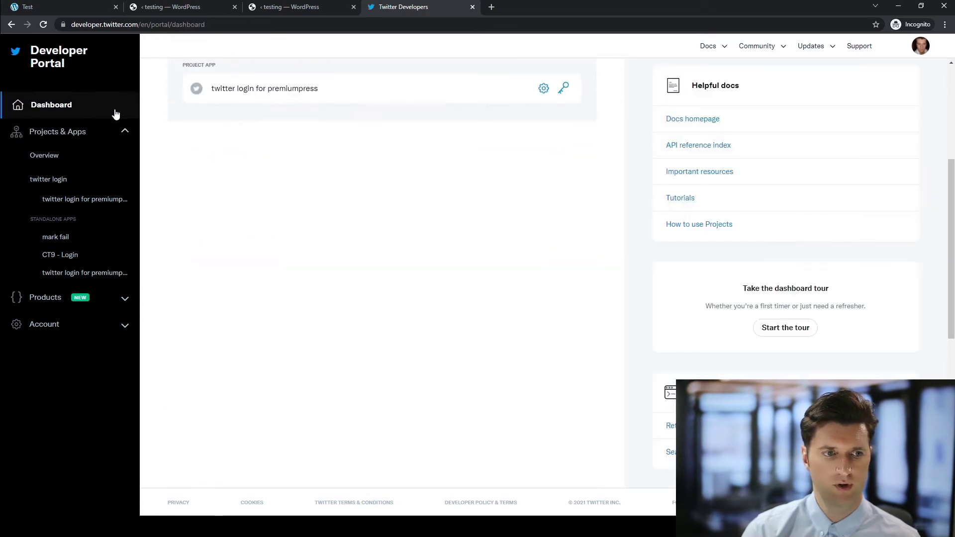
scroll(367, 246, up, 5)
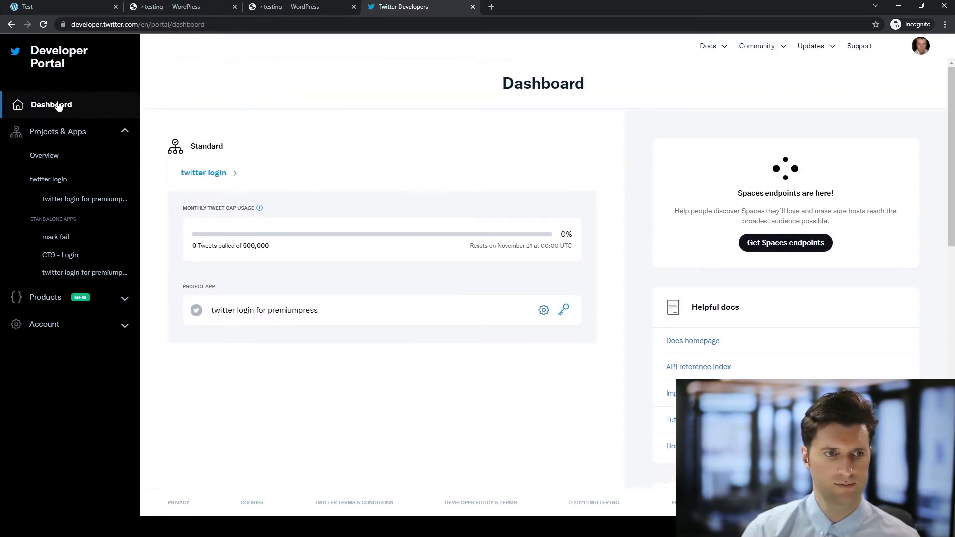
click(62, 135)
click(37, 137)
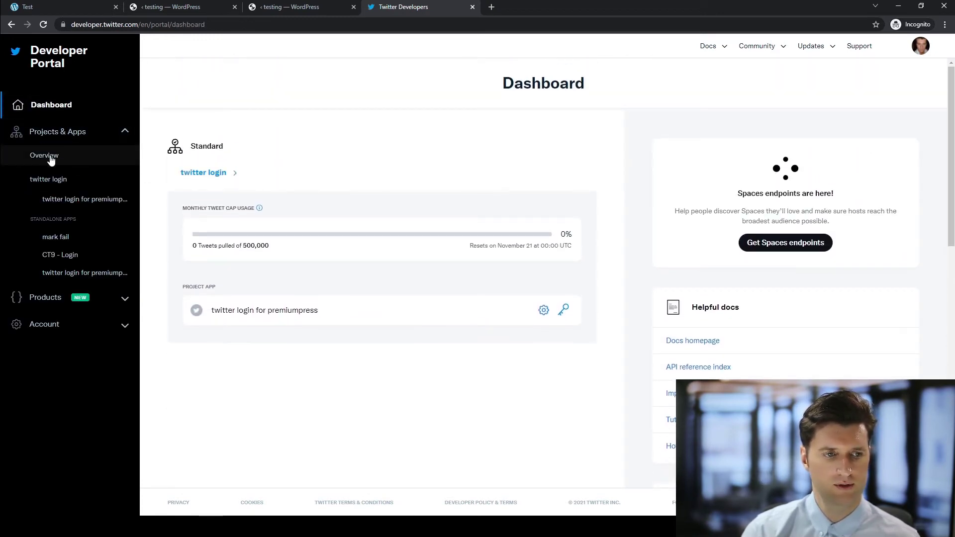
click(48, 157)
scroll(424, 228, down, 2)
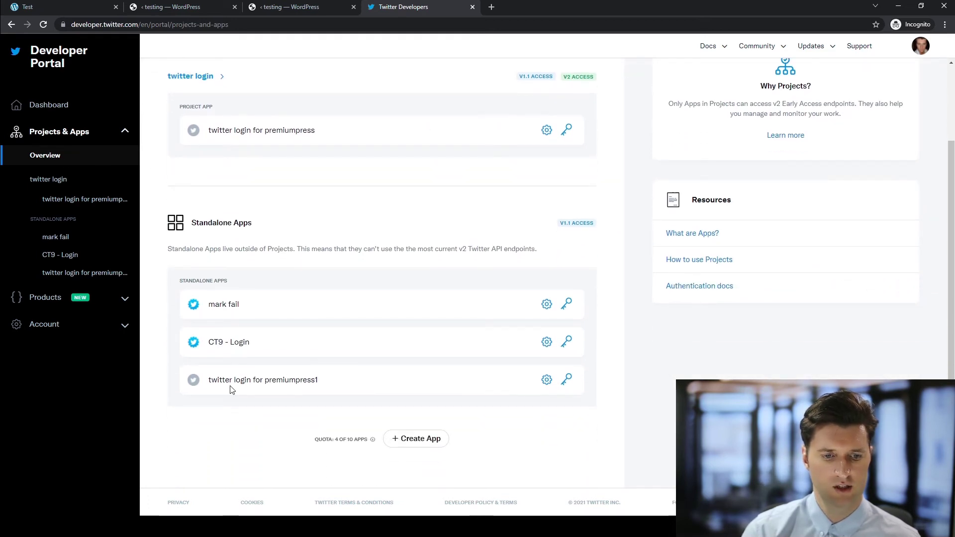
scroll(471, 396, down, 1)
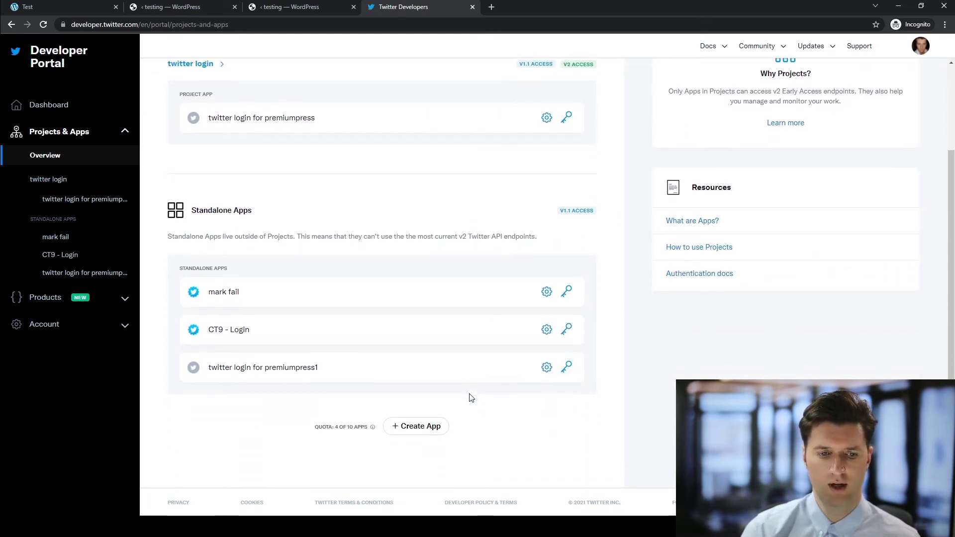
click(546, 360)
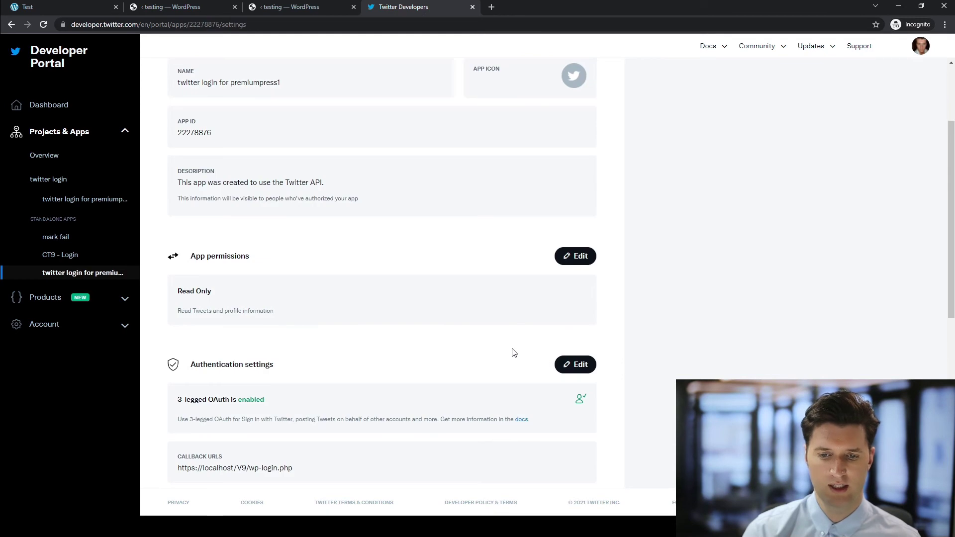
- Review the app's details and permissions, and open its keys and tokens page
scroll(512, 351, up, 2)
scroll(348, 249, up, 1)
scroll(423, 209, down, 2)
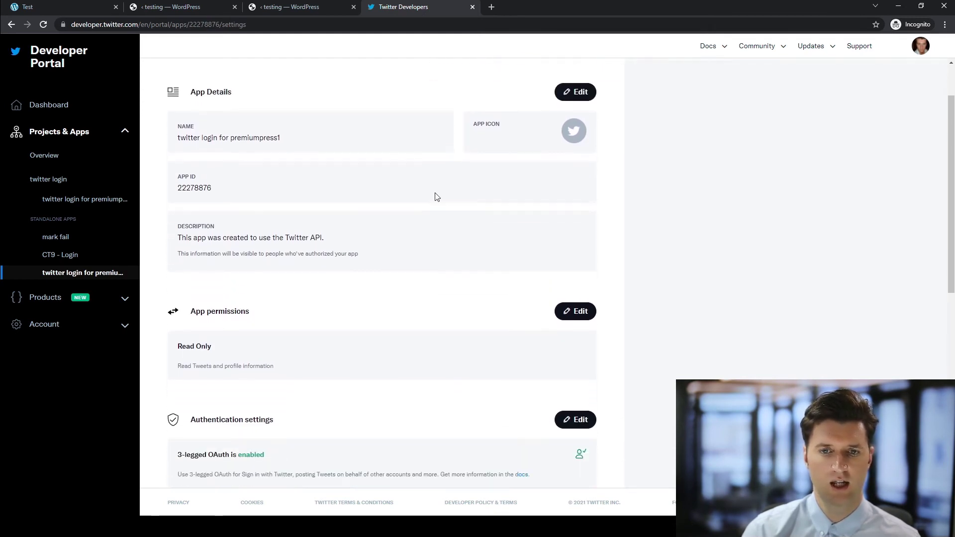
scroll(522, 150, up, 2)
click(570, 106)
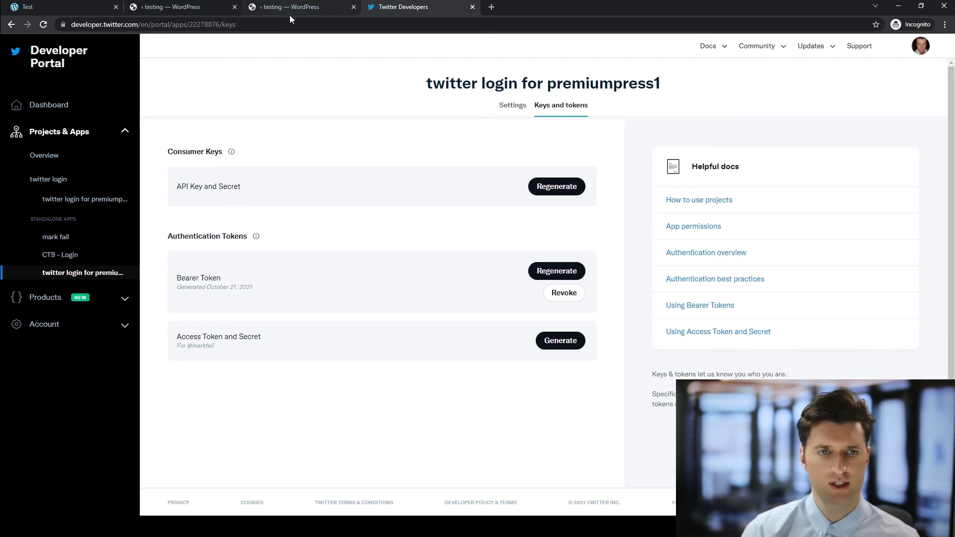
- Switch to the DirTheme test site, sign in as a member through Twitter Login, and look over the account dashboard
click(91, 8)
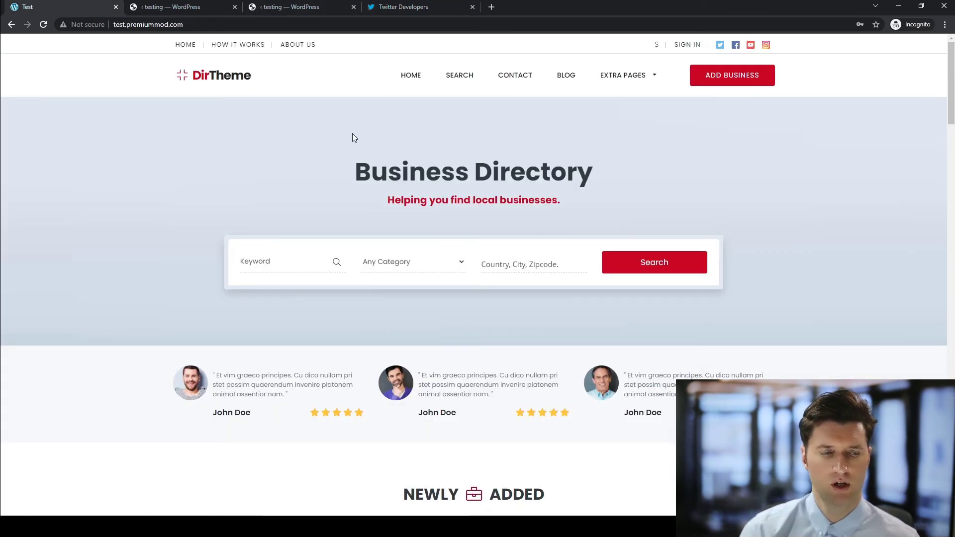
click(689, 45)
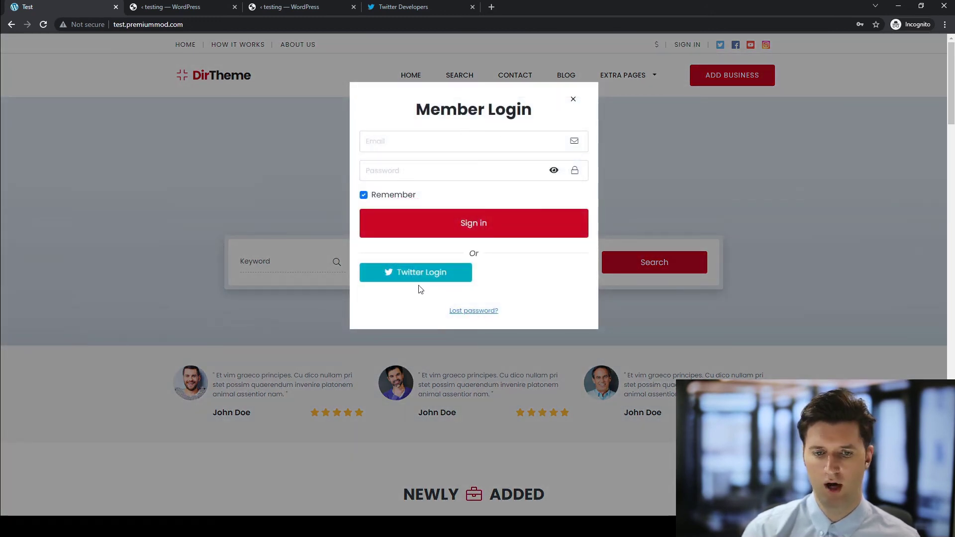
click(436, 277)
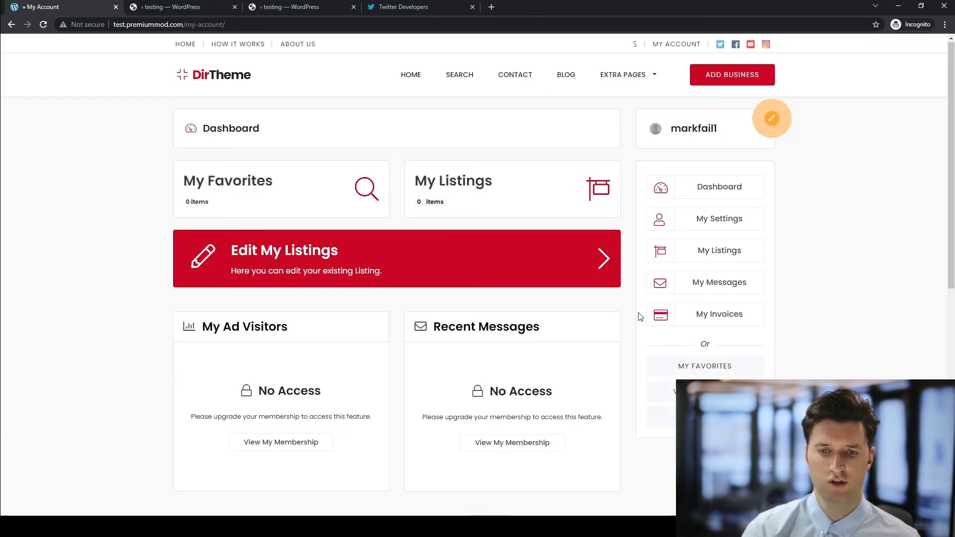
scroll(502, 297, down, 3)
scroll(486, 294, up, 3)
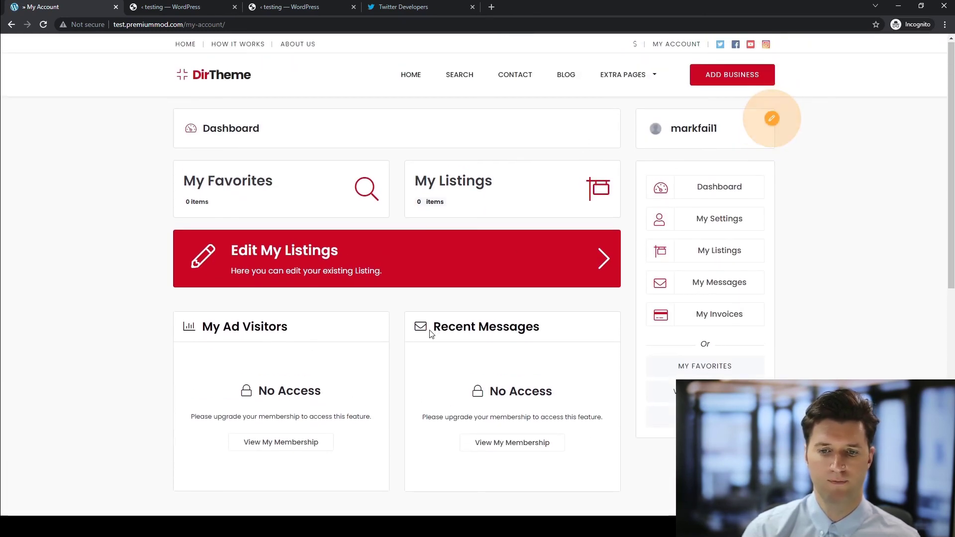